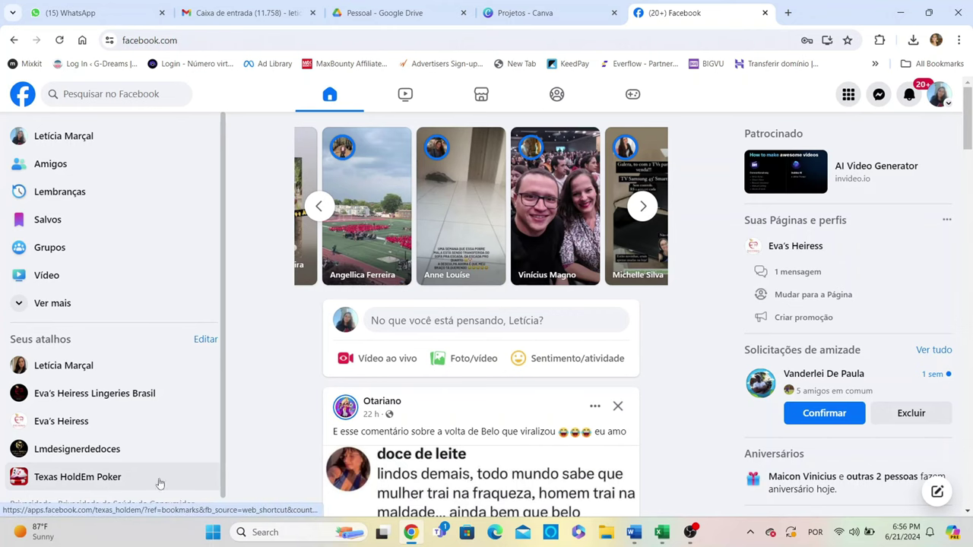
Expand the shortcuts, show the managed Pages, and open the Page that carries the account owner's name
click(119, 307)
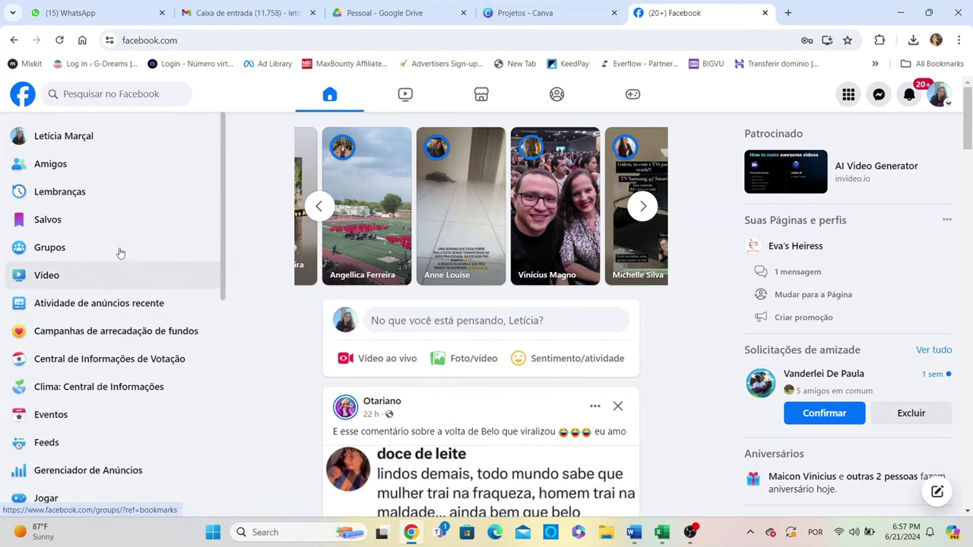
scroll(119, 298, down, 3)
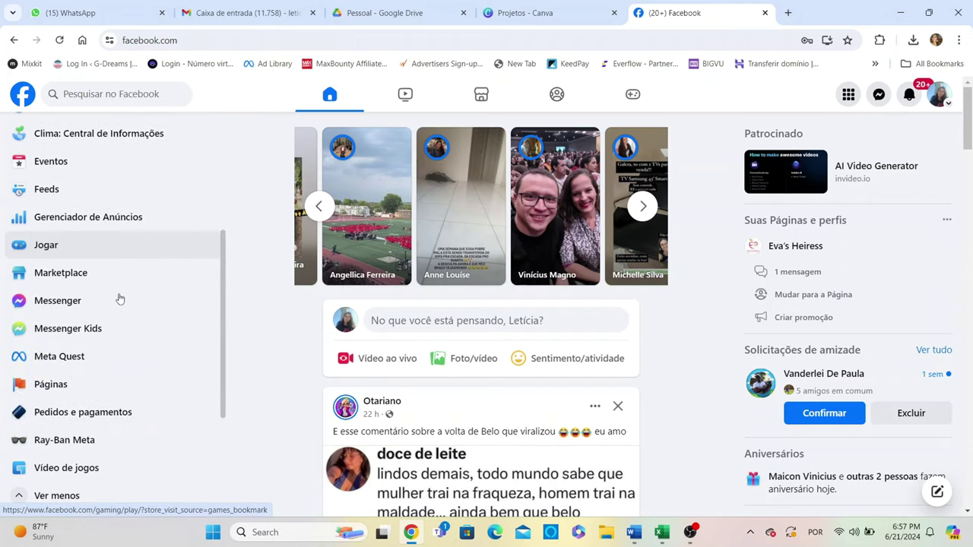
click(97, 387)
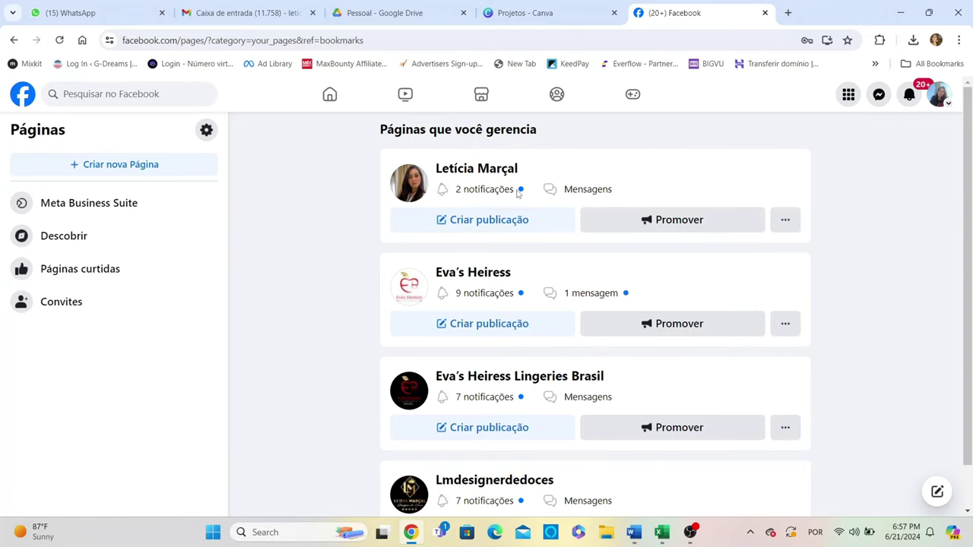
click(466, 170)
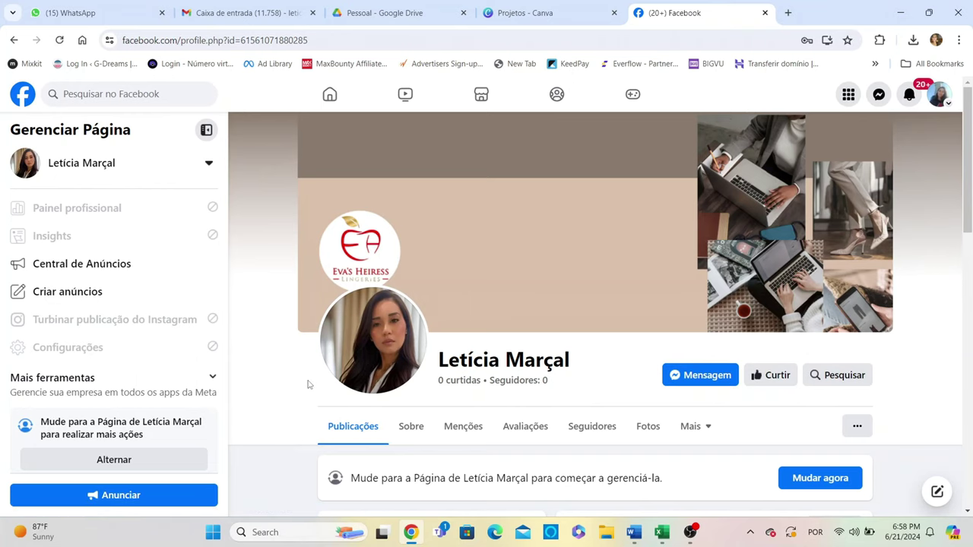
click(122, 461)
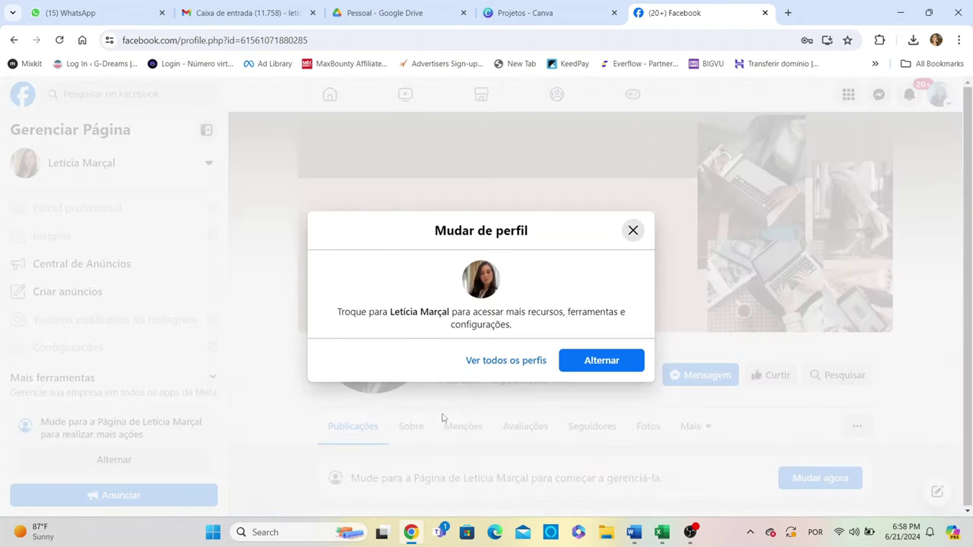
click(585, 369)
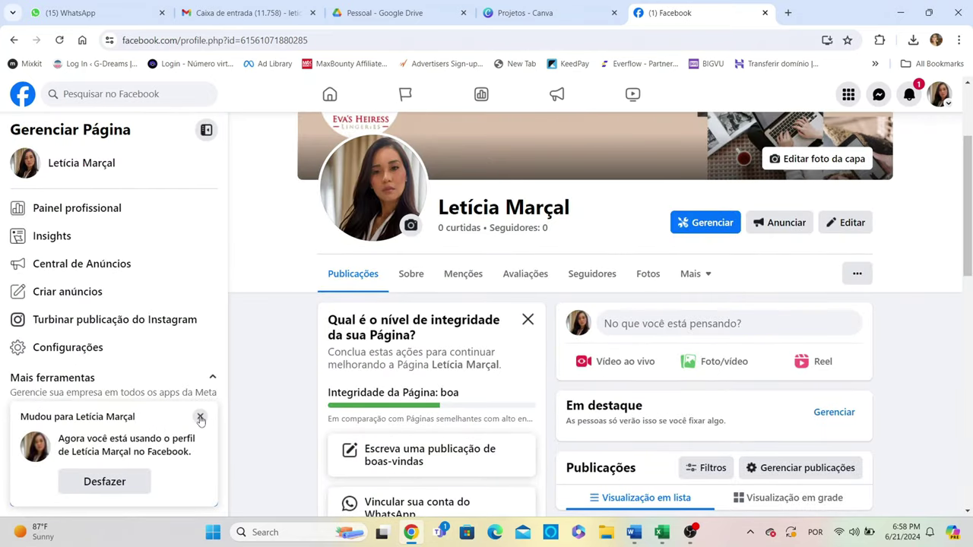
click(202, 419)
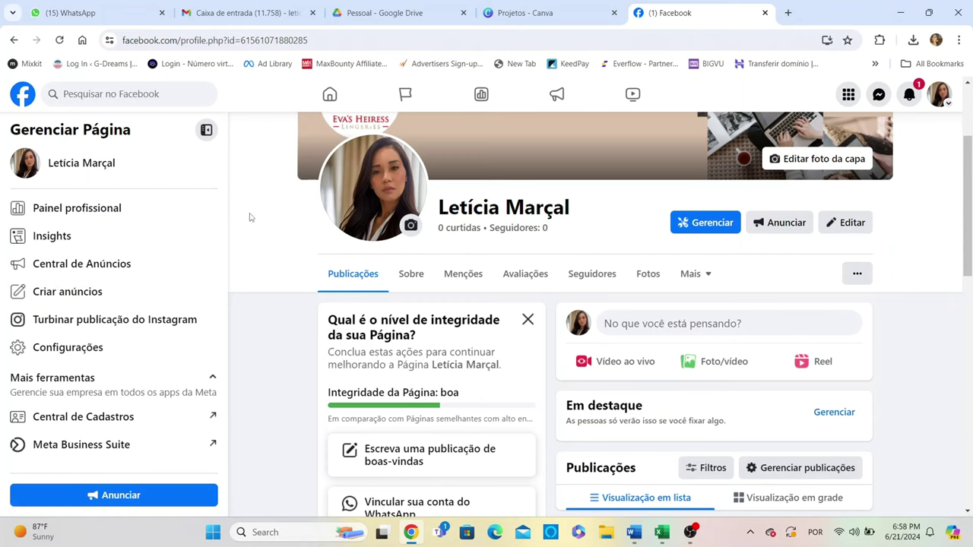
Open the Page's settings and find the linked accounts under the permissions section
scroll(479, 334, down, 5)
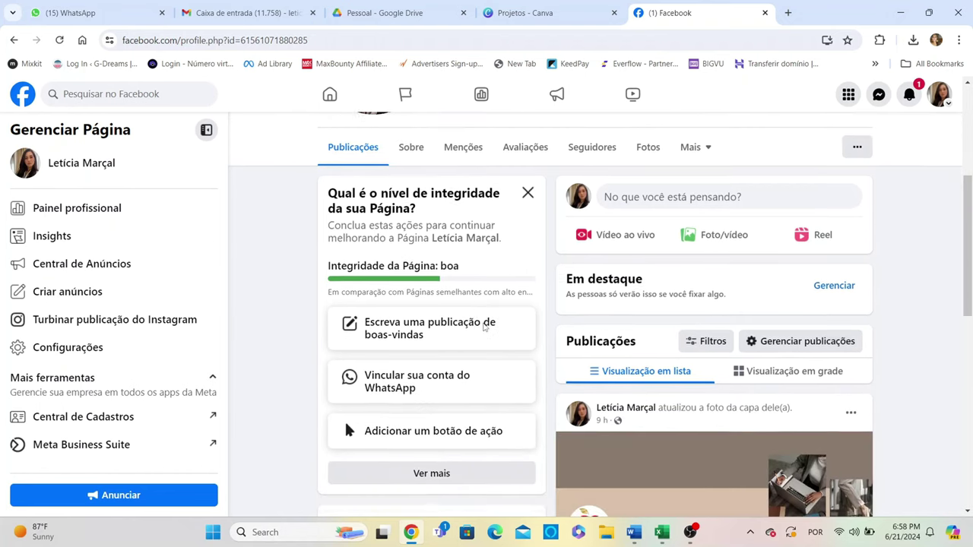
scroll(481, 333, up, 5)
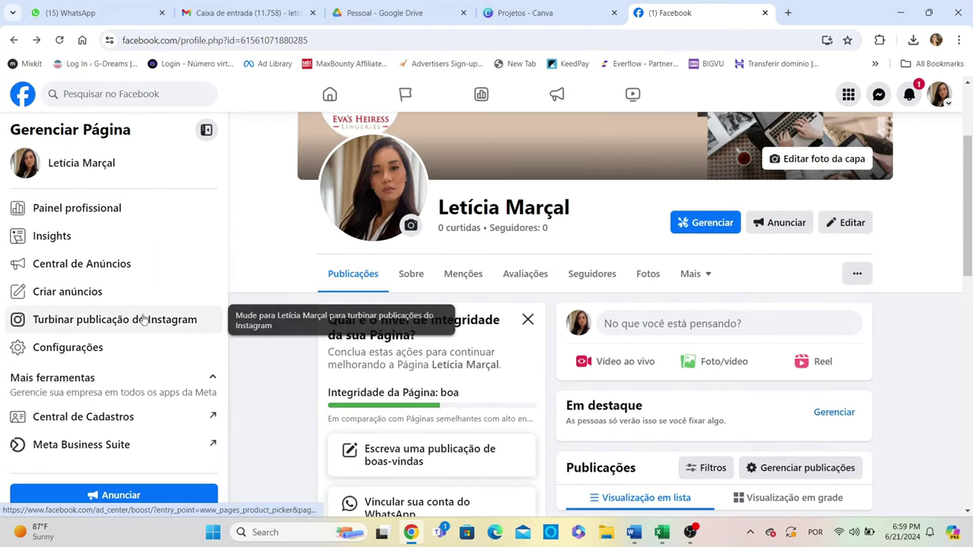
click(85, 350)
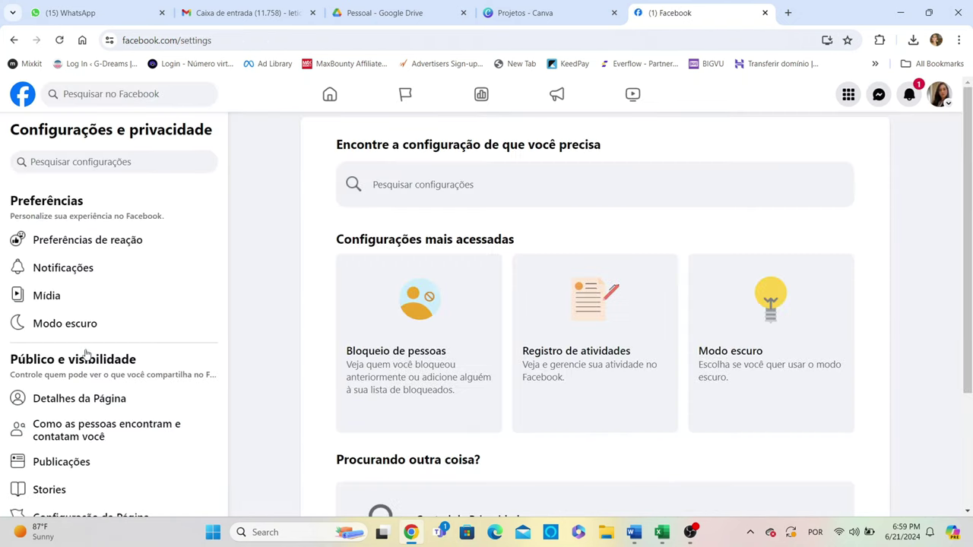
scroll(88, 315, down, 5)
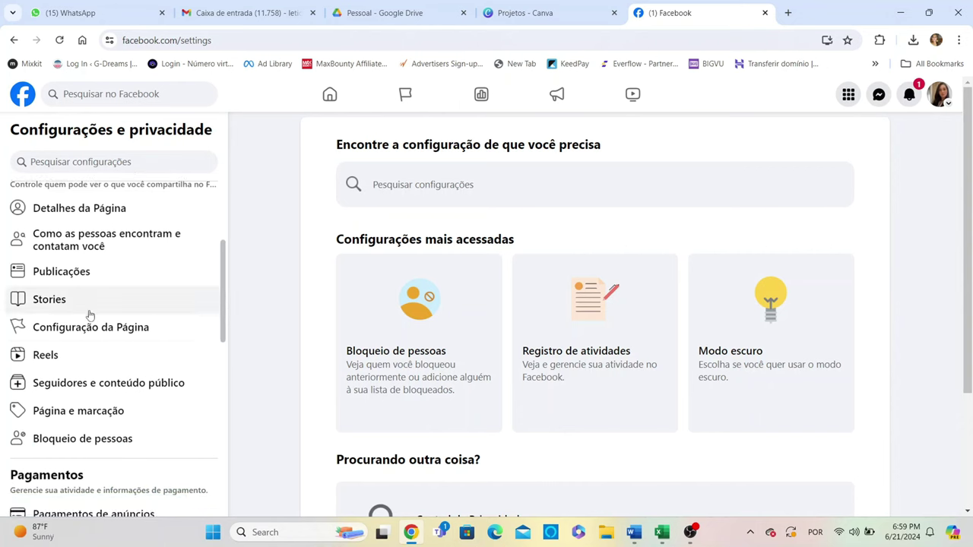
scroll(87, 318, down, 2)
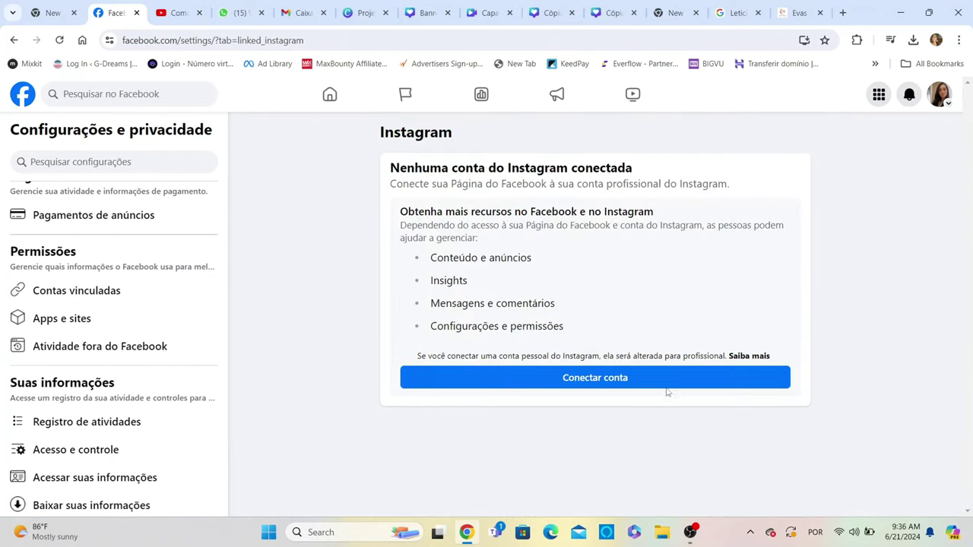
Start connecting an Instagram account to the Page, keeping access to Instagram messages in the Inbox allowed
click(604, 383)
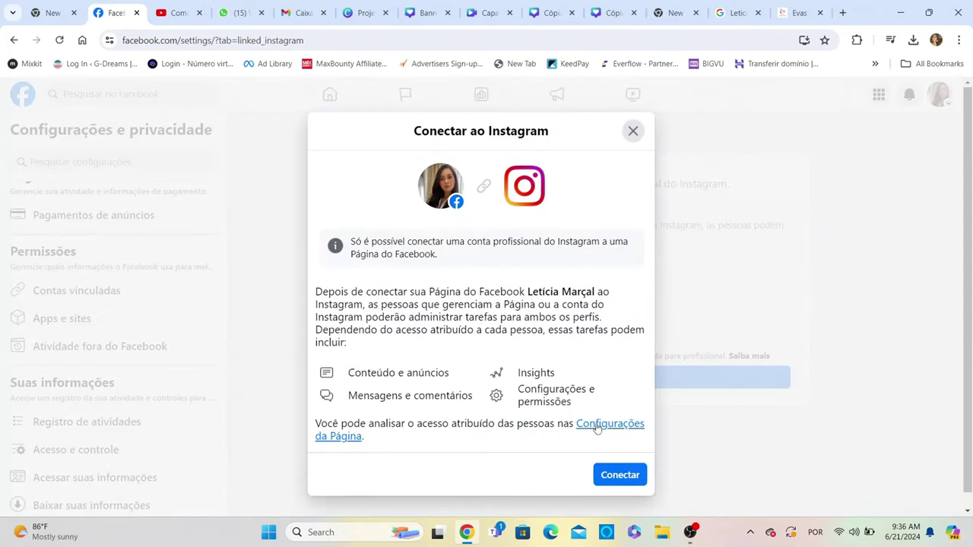
click(621, 476)
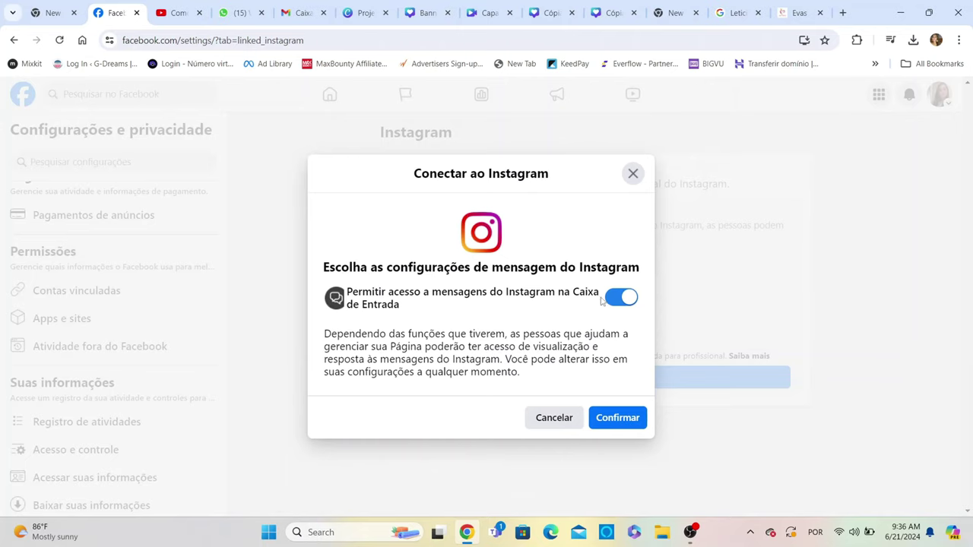
click(610, 419)
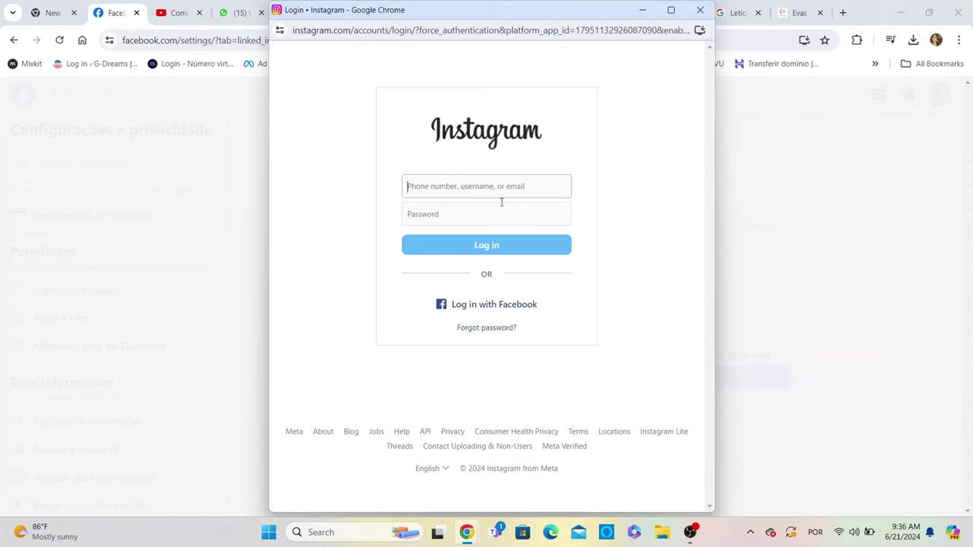
Log in to Instagram with the account's username and password, decline browser password saving, and save the login info on Instagram
click(487, 248)
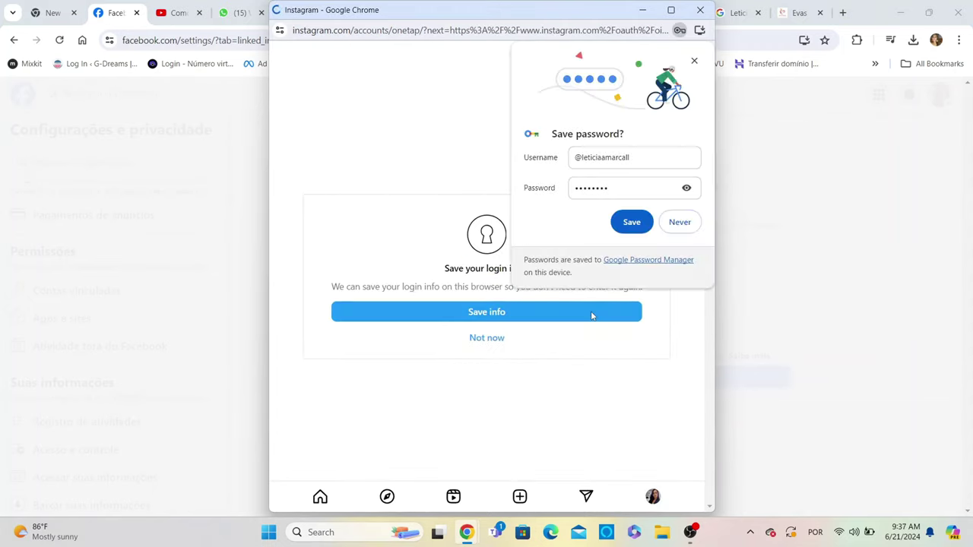
click(676, 223)
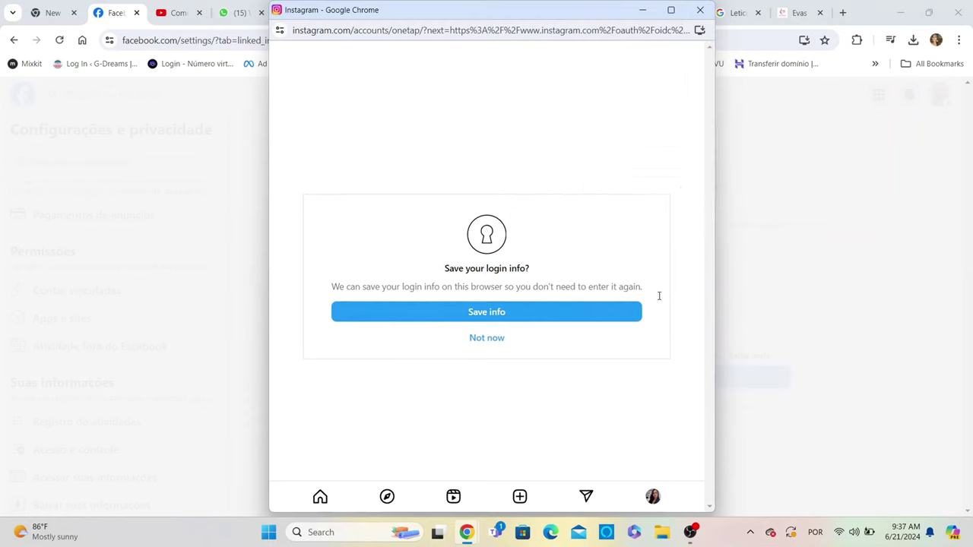
click(495, 317)
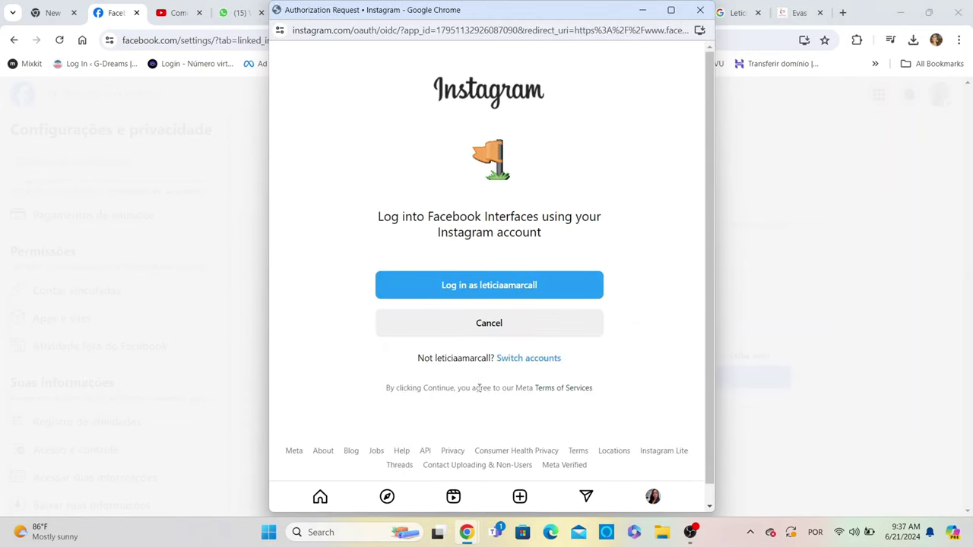
Authorize the Instagram login for Facebook, accept adding both profiles to the business portfolio, and finish the connection
click(523, 291)
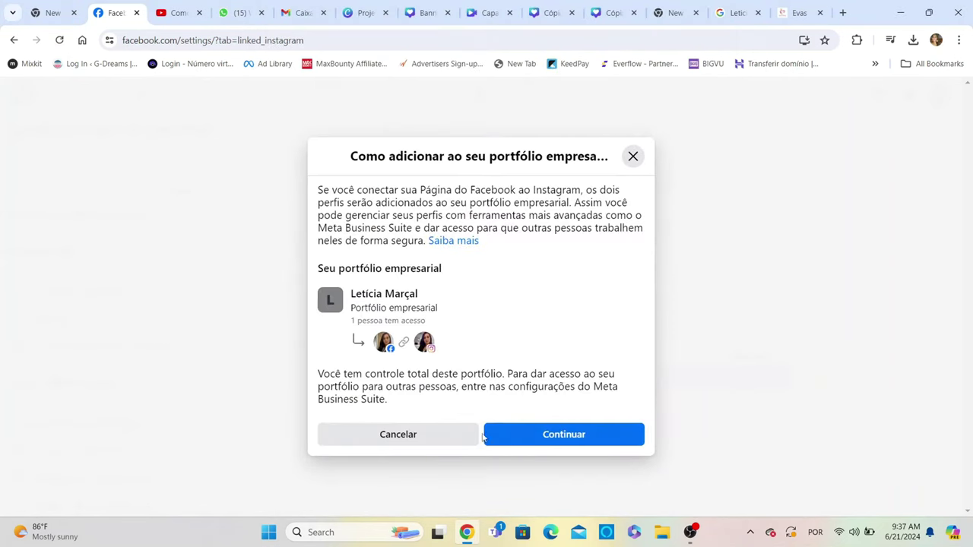
click(487, 436)
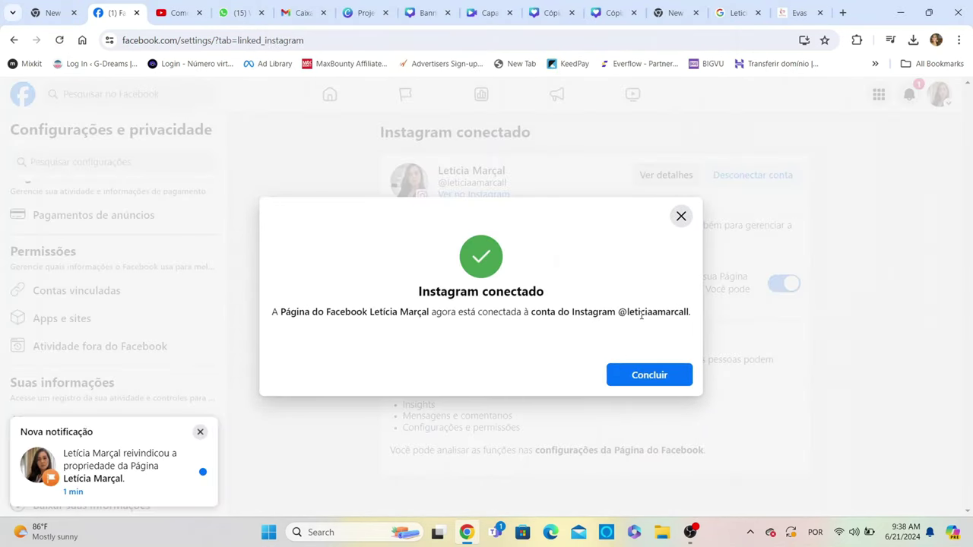
click(653, 377)
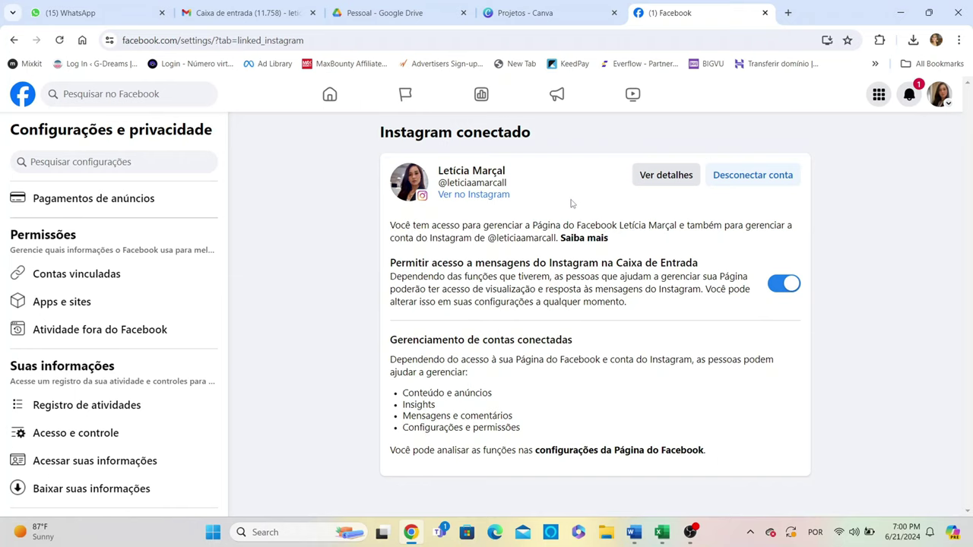
Return to the Facebook home feed, open Meta Business Suite for the Page, and look over its home overview
click(330, 97)
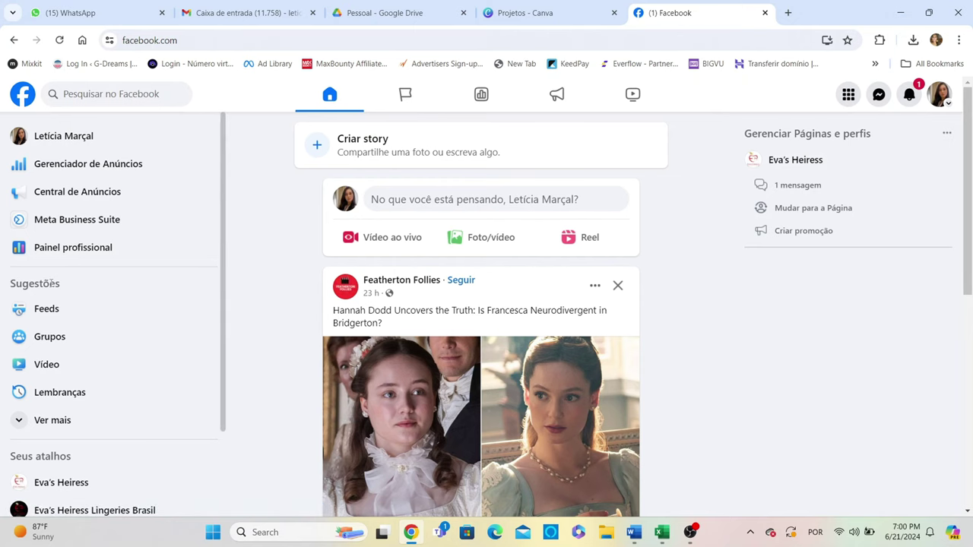
click(66, 223)
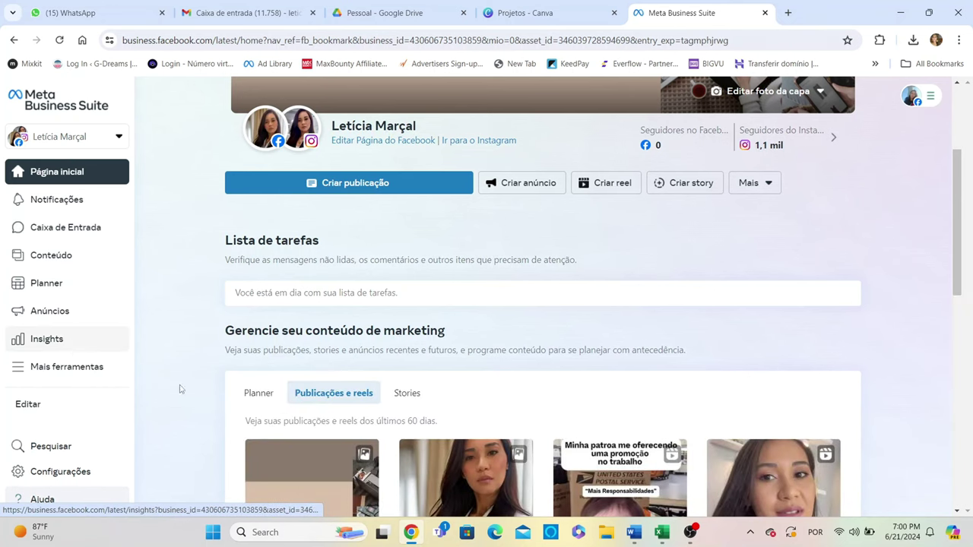
scroll(329, 334, down, 3)
scroll(329, 334, up, 3)
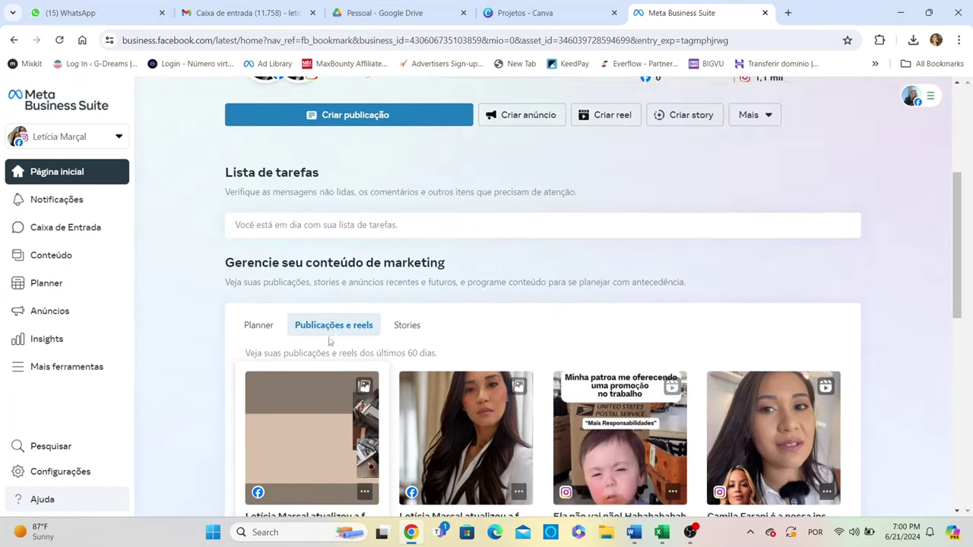
scroll(329, 337, up, 1)
mouse_move(243, 218)
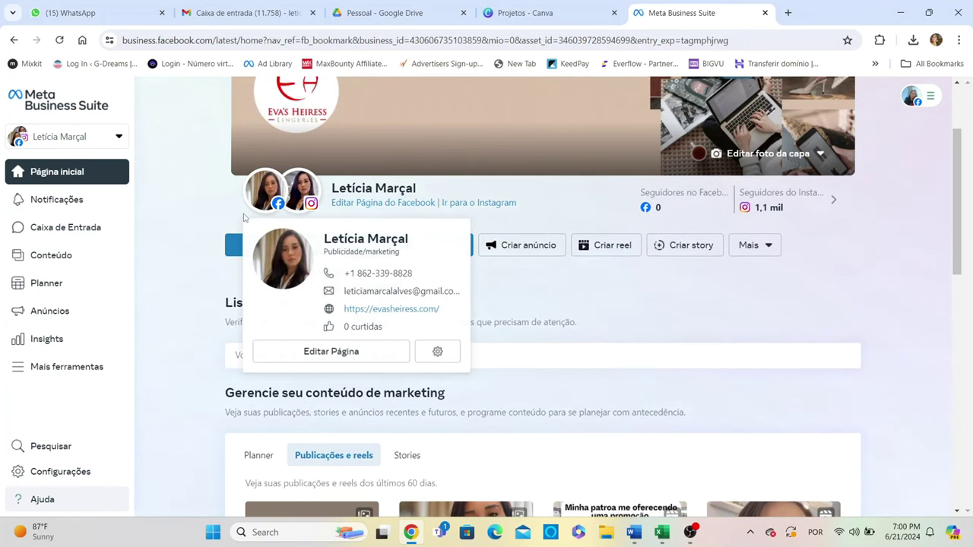
Create a new post from the Planner and check that both Facebook and Instagram are selected as publishing destinations
click(44, 283)
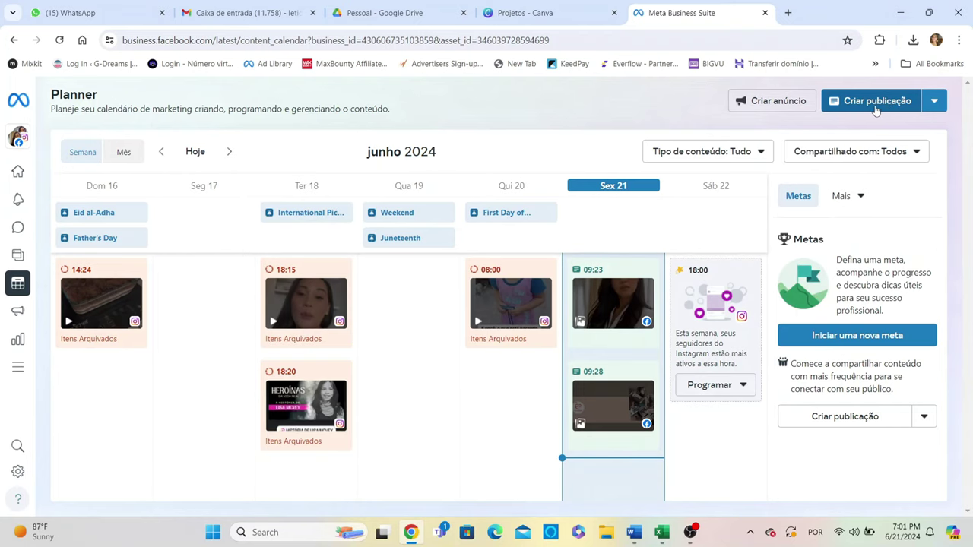
click(936, 101)
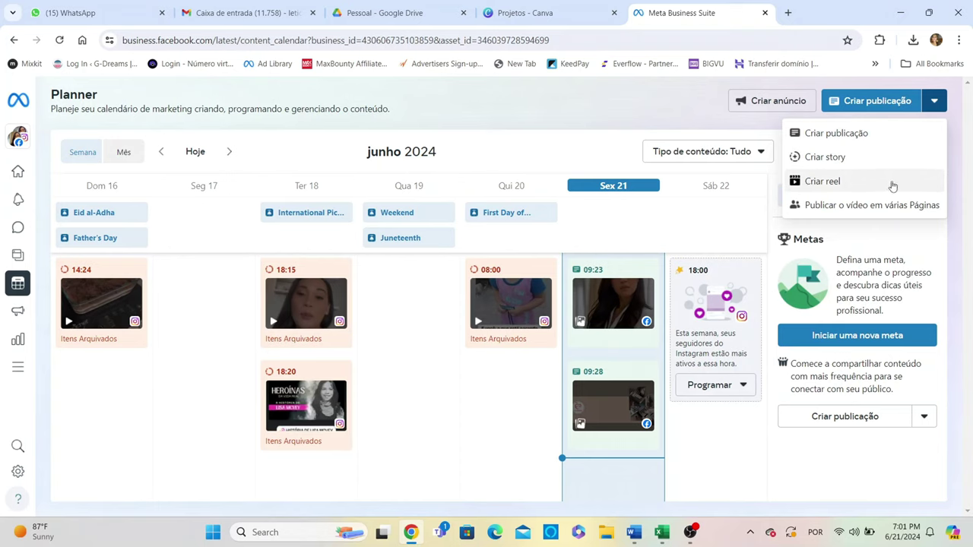
click(836, 133)
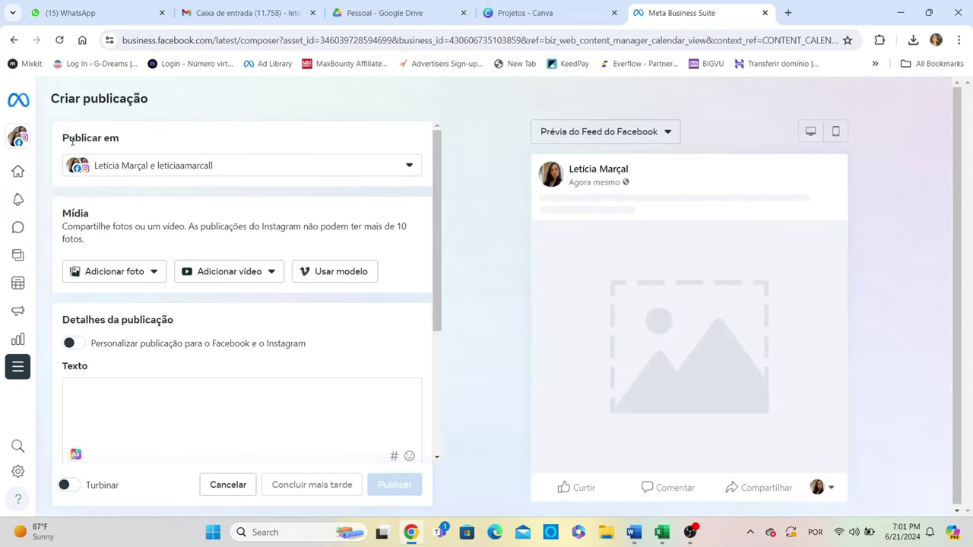
click(332, 167)
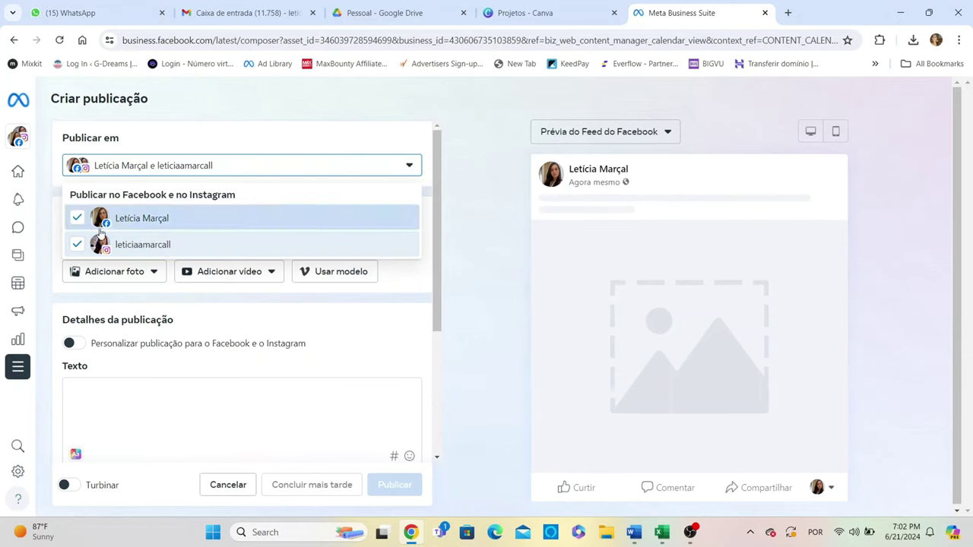
click(339, 169)
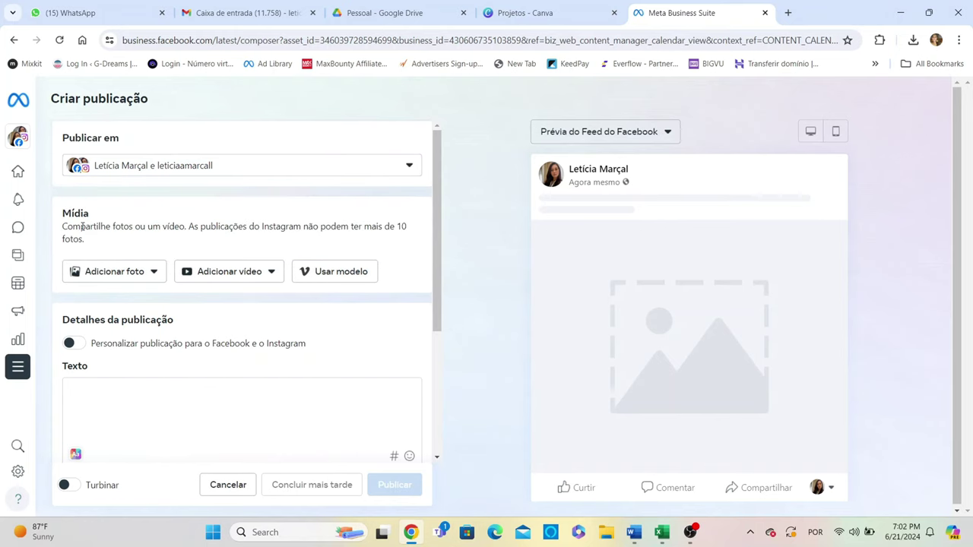
Add the giant-and-archers image to the post from the POSTADO 2 folder in FACEBOOK E INSTAGRAM and check its Facebook feed preview
click(110, 272)
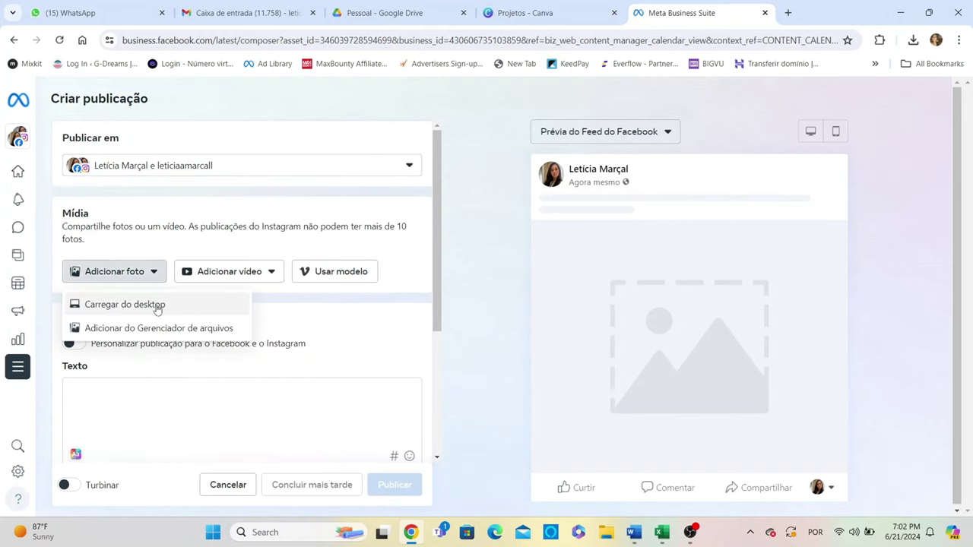
click(148, 307)
click(60, 265)
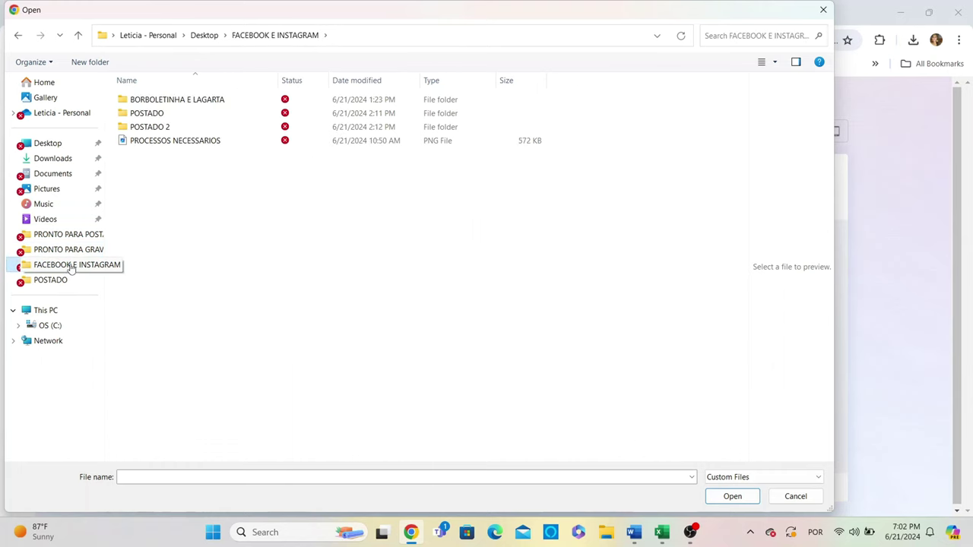
double_click(164, 129)
double_click(163, 129)
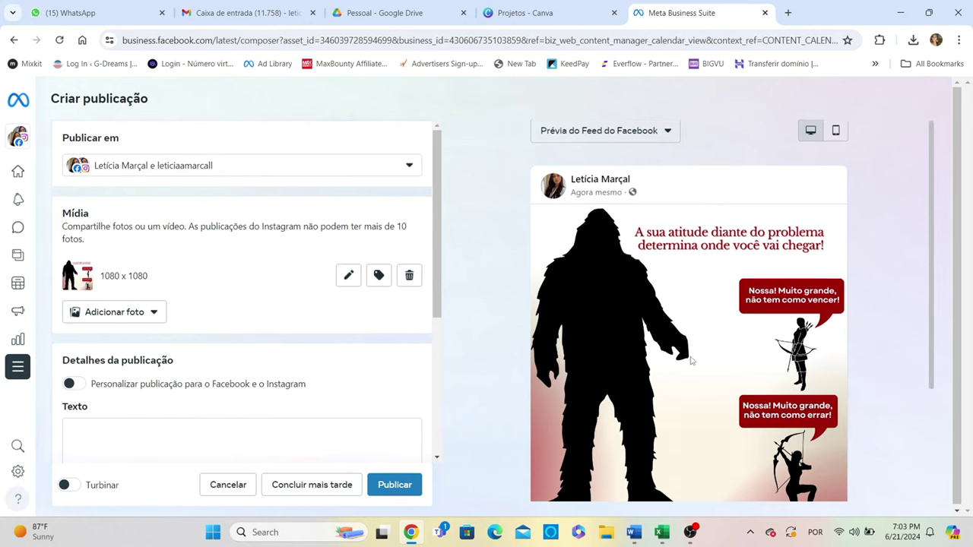
scroll(684, 350, down, 3)
scroll(690, 361, up, 3)
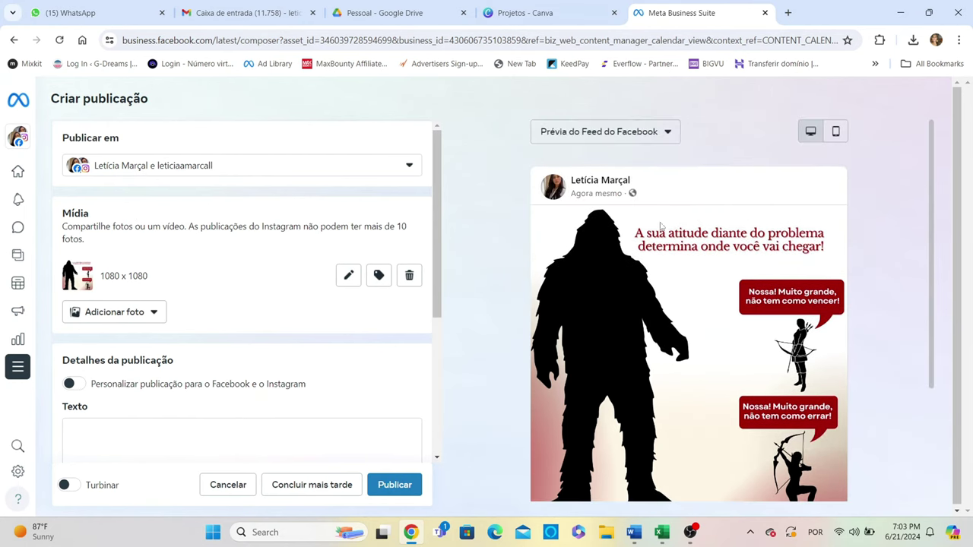
scroll(717, 285, down, 3)
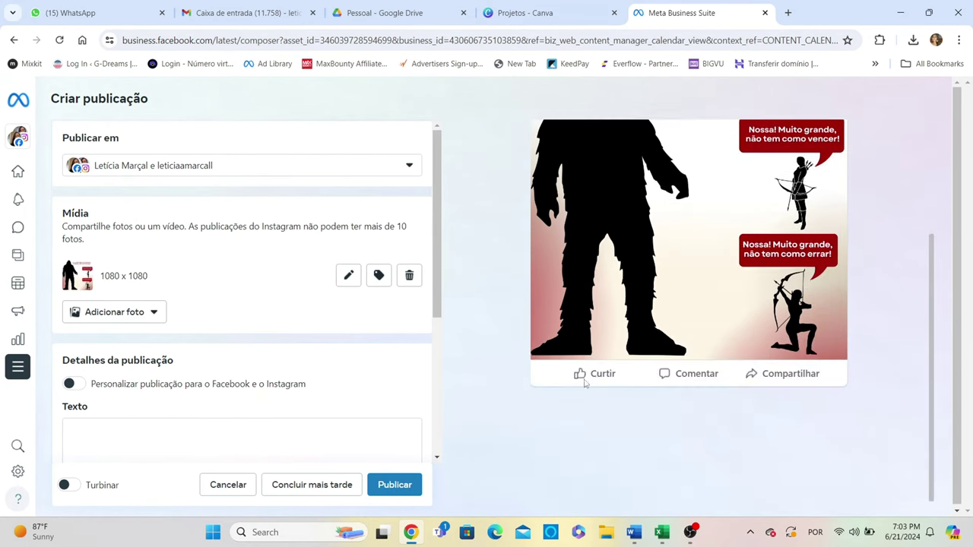
Check how the post looks in the Instagram feed preview and return to the Facebook feed preview
scroll(718, 379, up, 3)
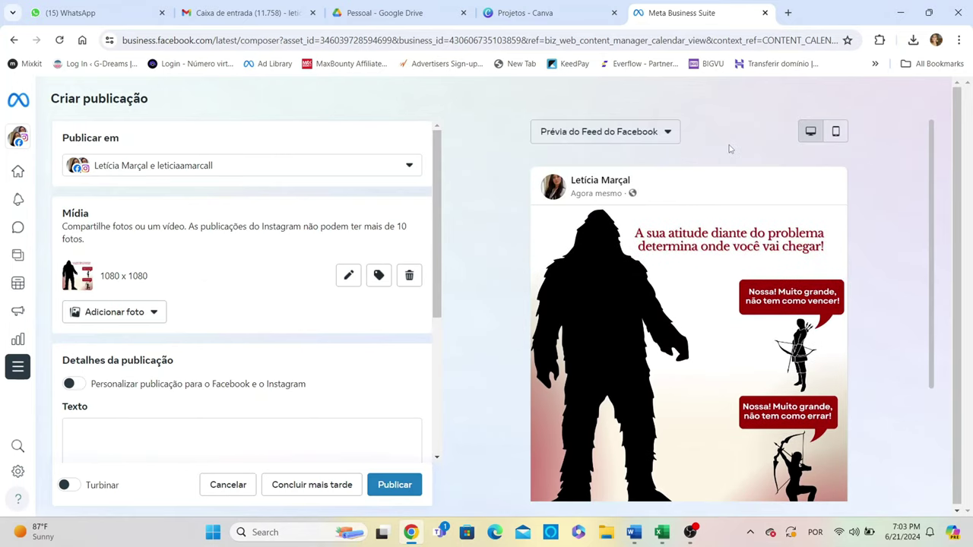
click(662, 134)
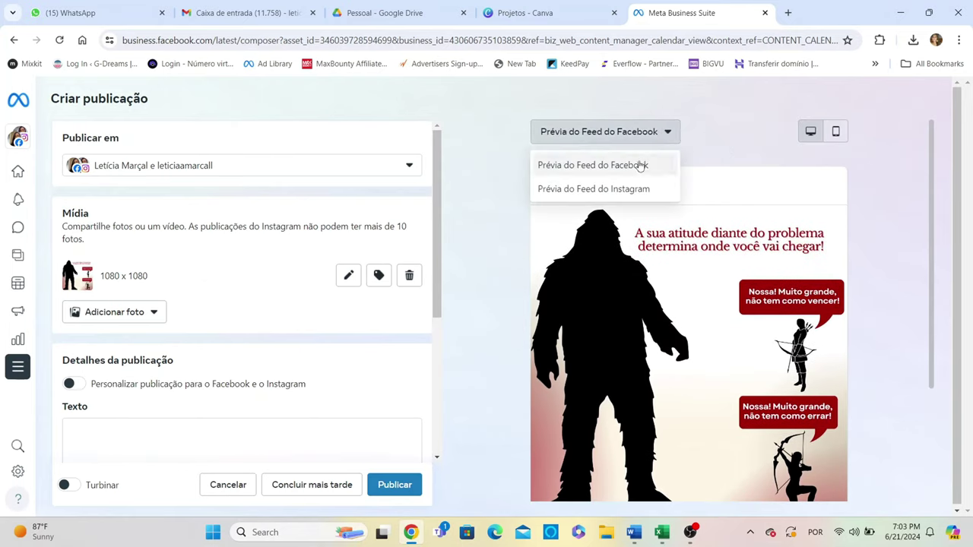
click(608, 190)
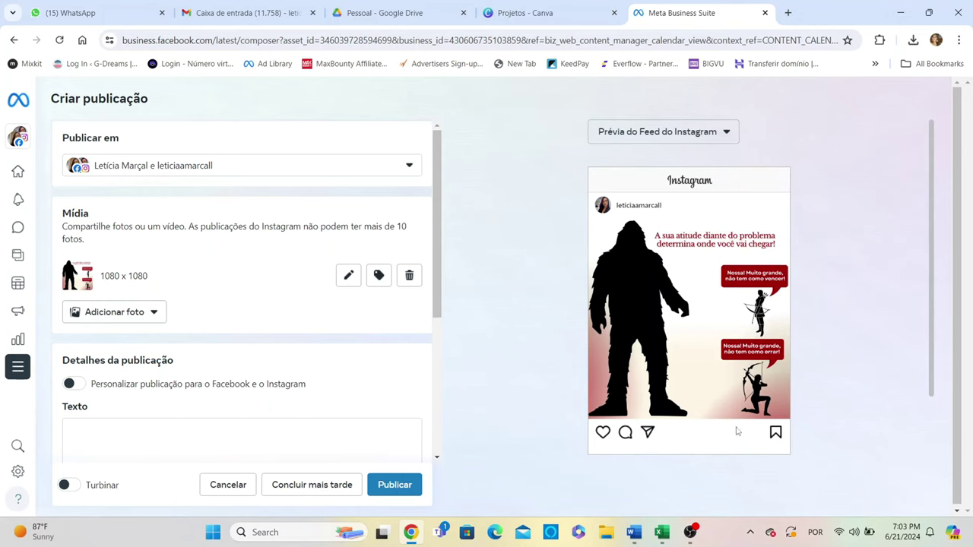
click(661, 131)
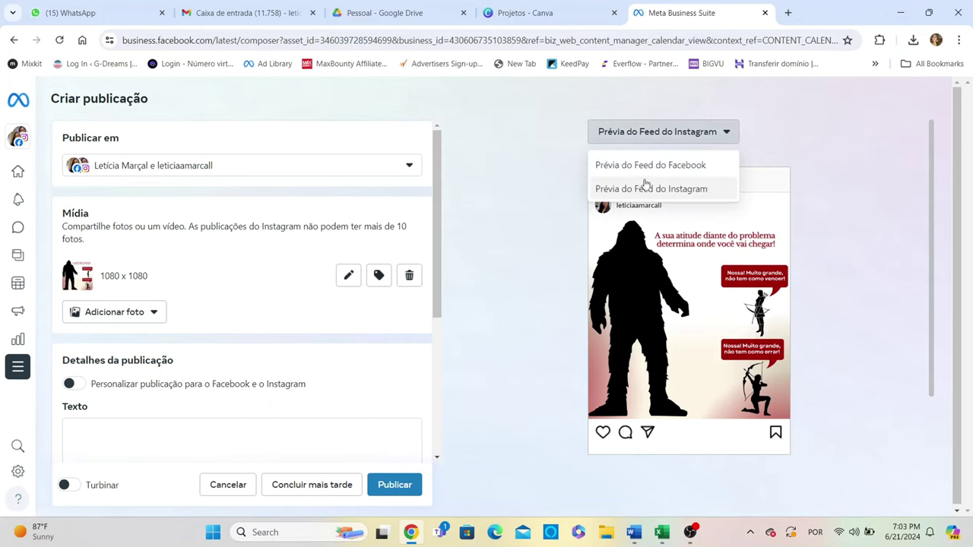
click(648, 168)
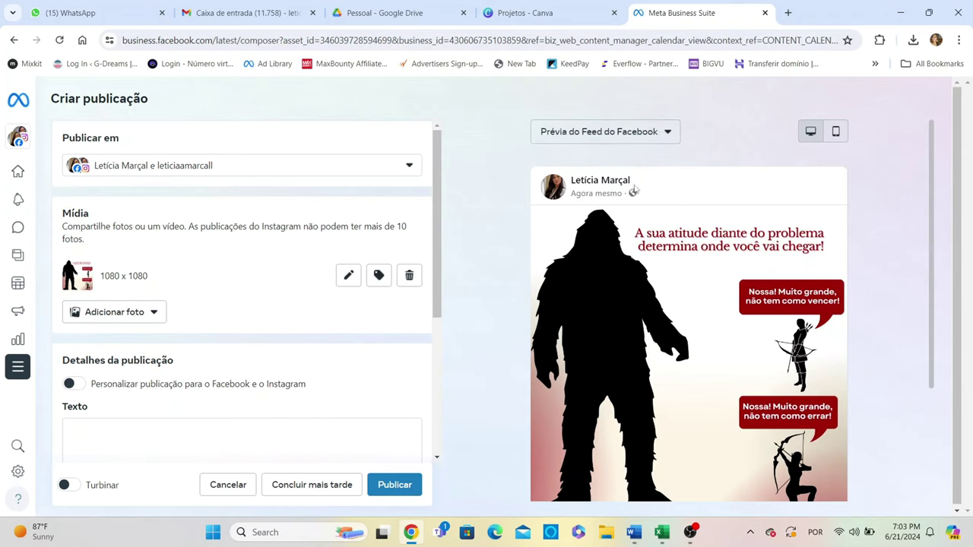
Enter "teste teste" as the post text for both platforms
scroll(180, 288, down, 3)
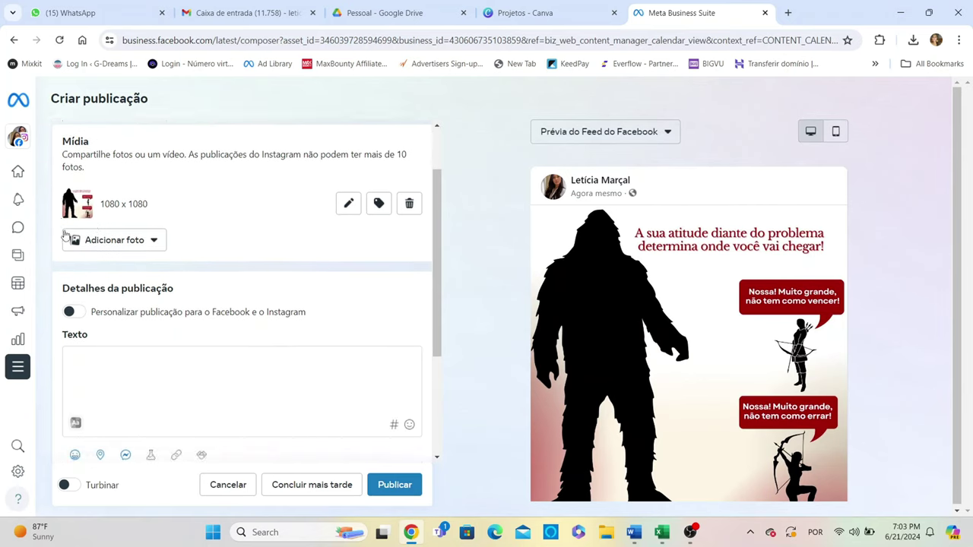
click(105, 253)
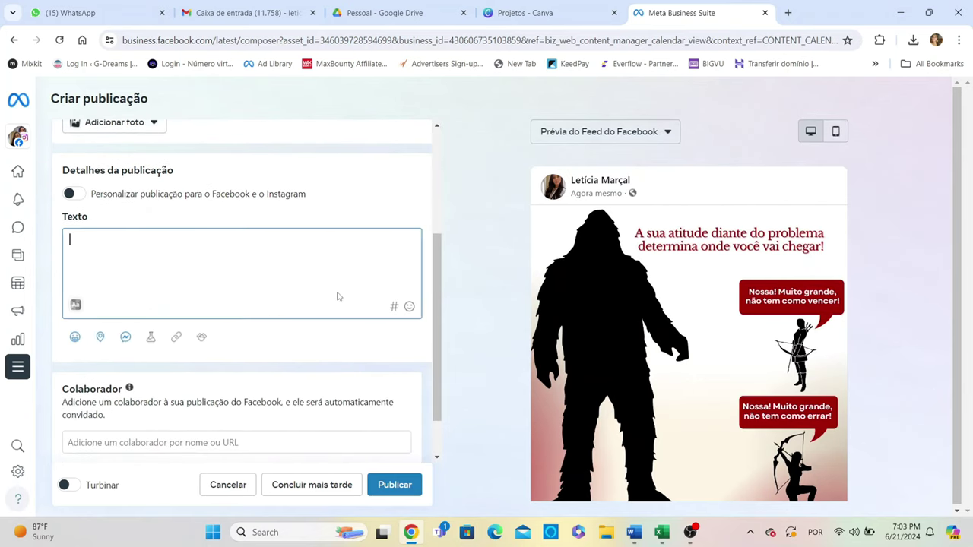
text(teste teste)
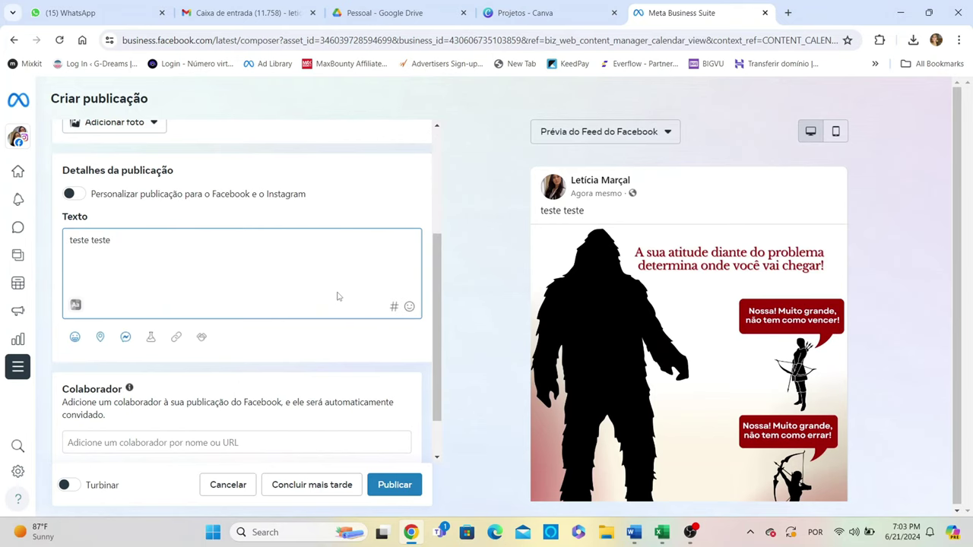
Append the #motivacao hashtag, found by searching the hashtags, and a grinning-face emoji to the post text
click(393, 307)
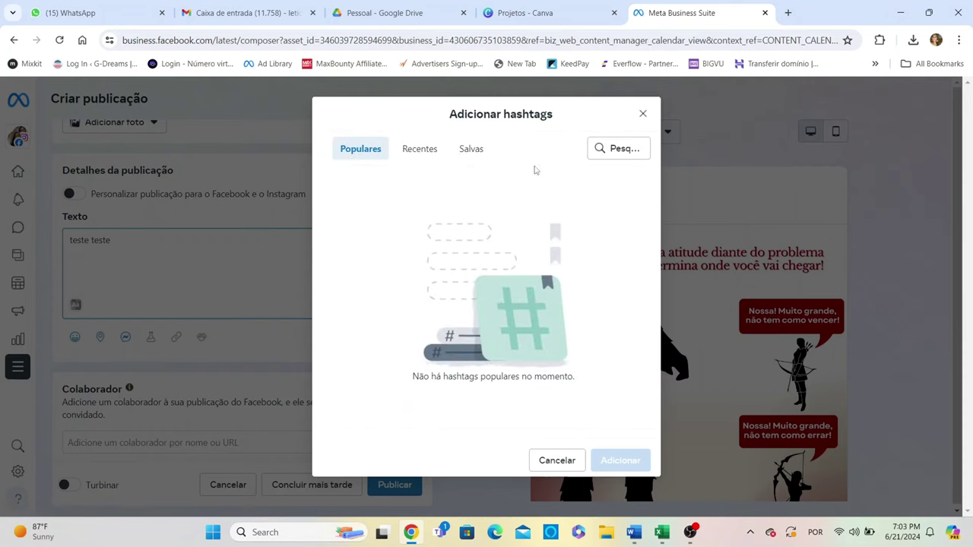
click(610, 159)
text(motivacao)
click(328, 174)
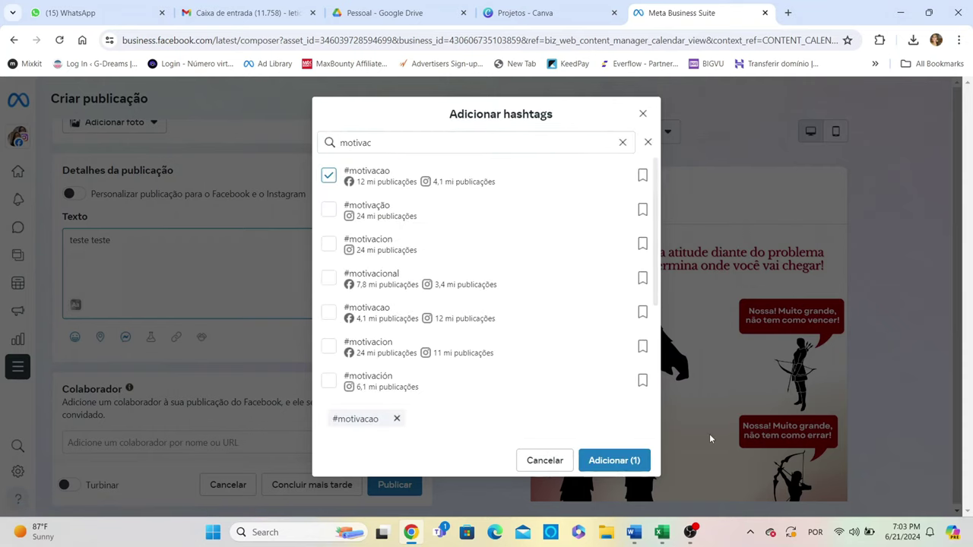
click(612, 460)
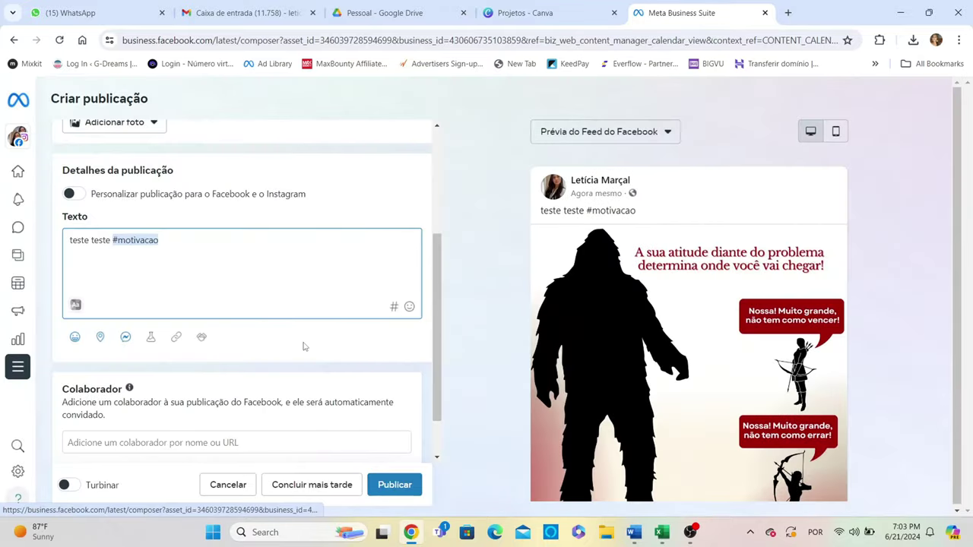
click(409, 306)
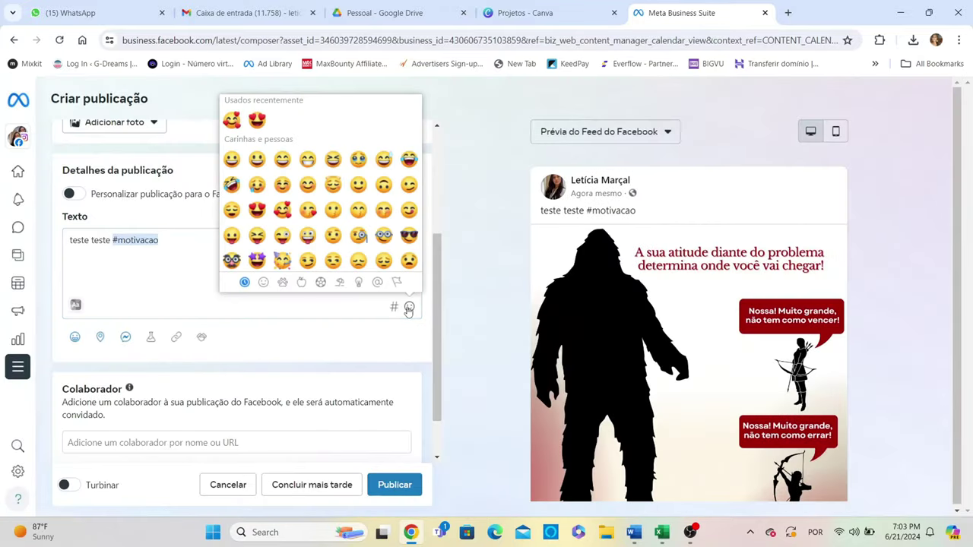
click(256, 185)
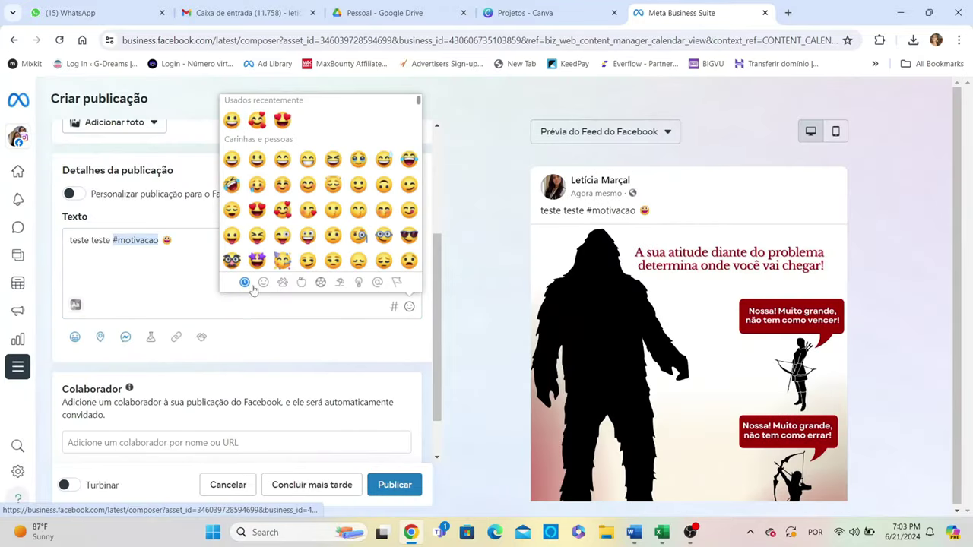
click(176, 264)
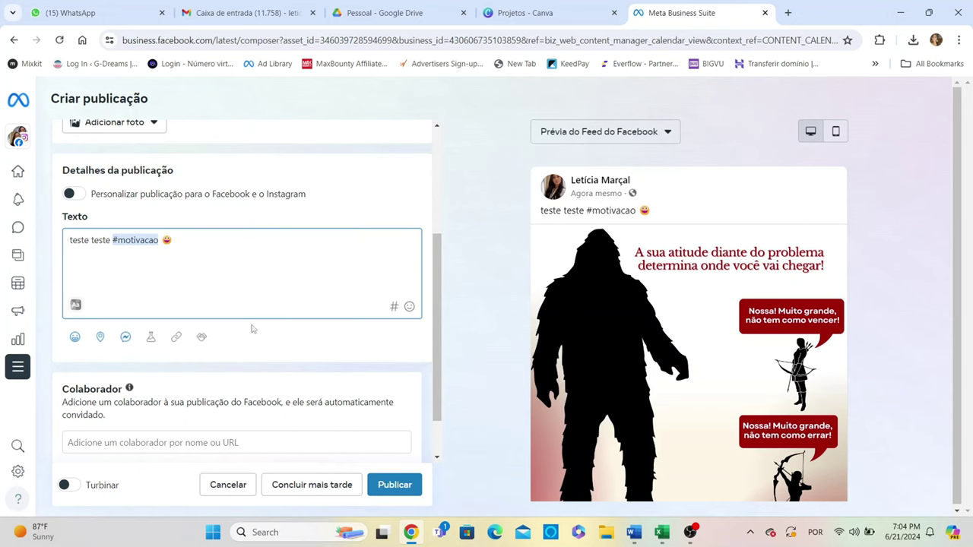
Enable scheduling with a set date and time, and set the Facebook publication date to 13 July 2024
scroll(257, 356, down, 1)
scroll(257, 356, down, 1)
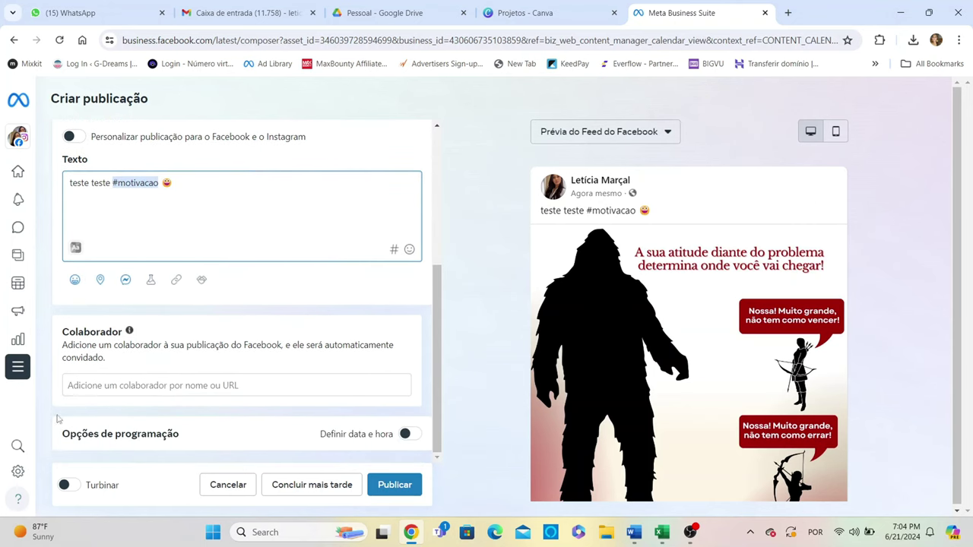
scroll(107, 365, down, 1)
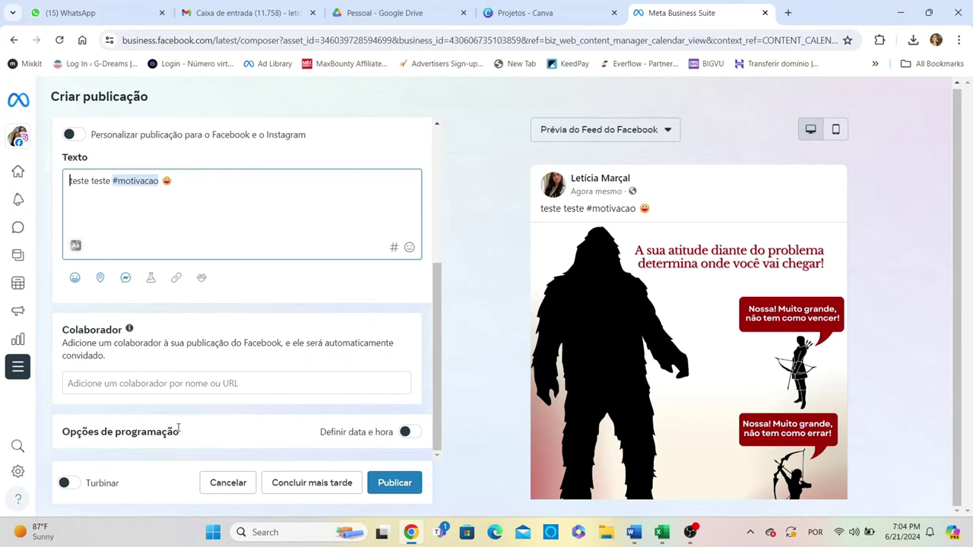
click(406, 432)
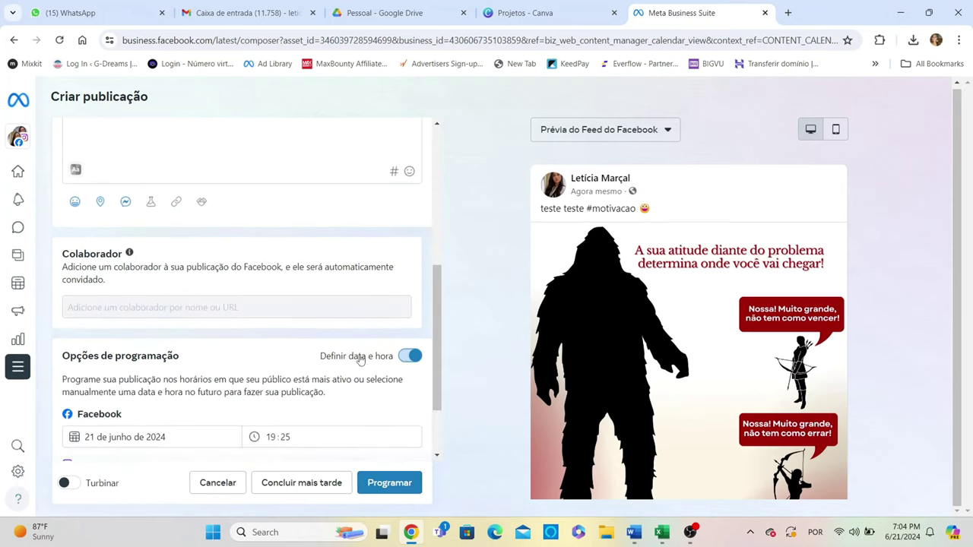
click(141, 350)
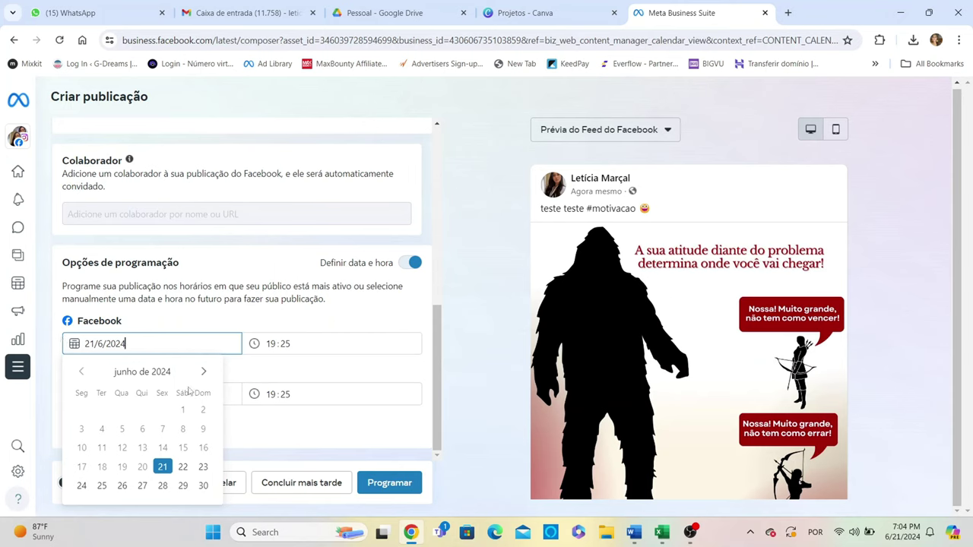
click(203, 371)
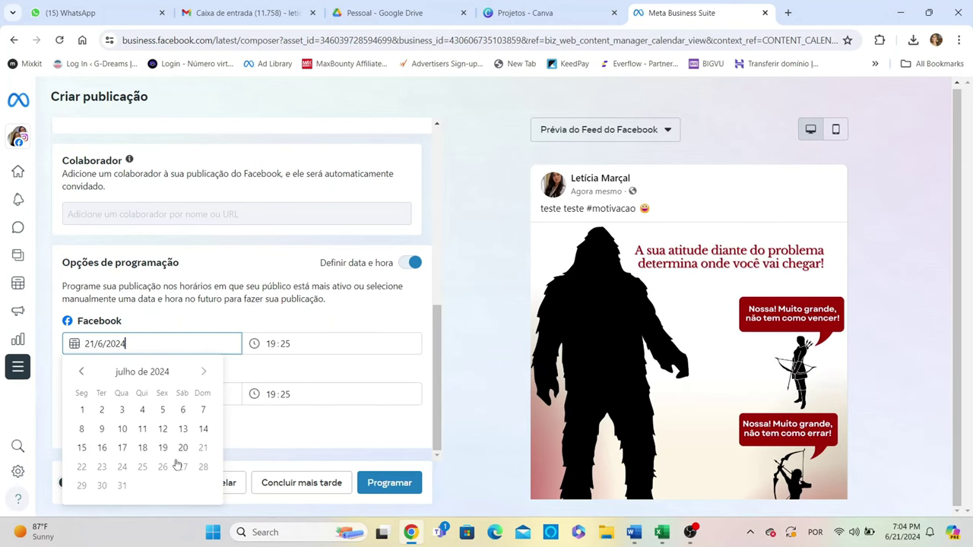
click(81, 371)
click(203, 372)
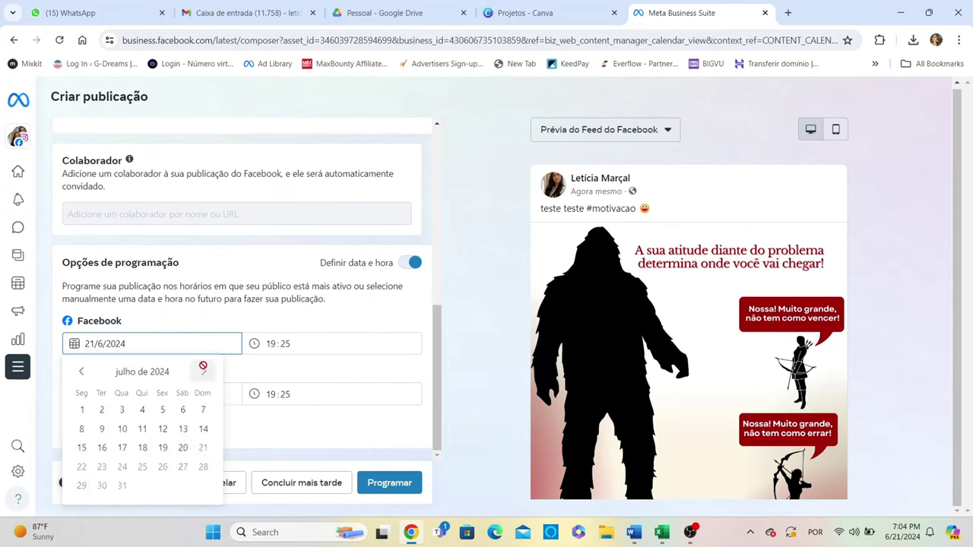
click(183, 429)
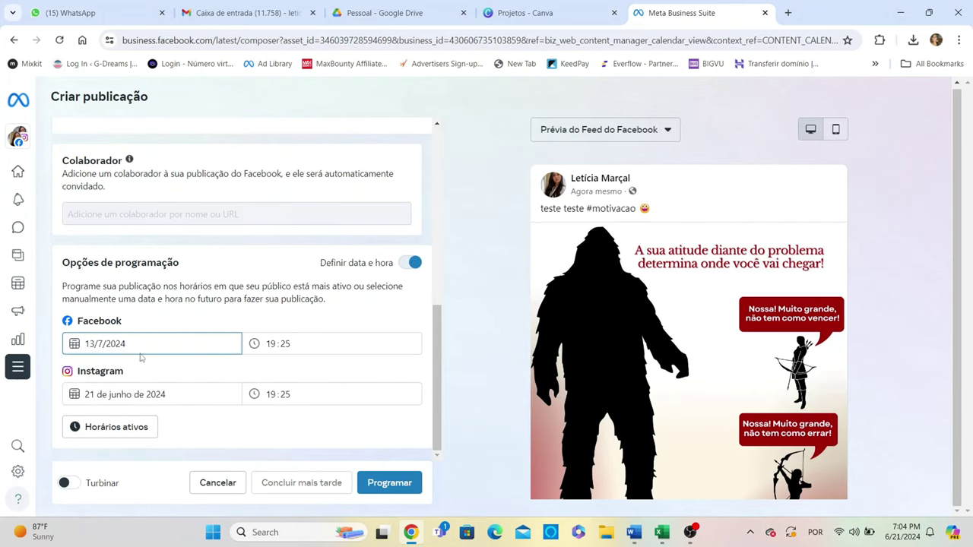
Set the Facebook publication time to 18:00
click(300, 344)
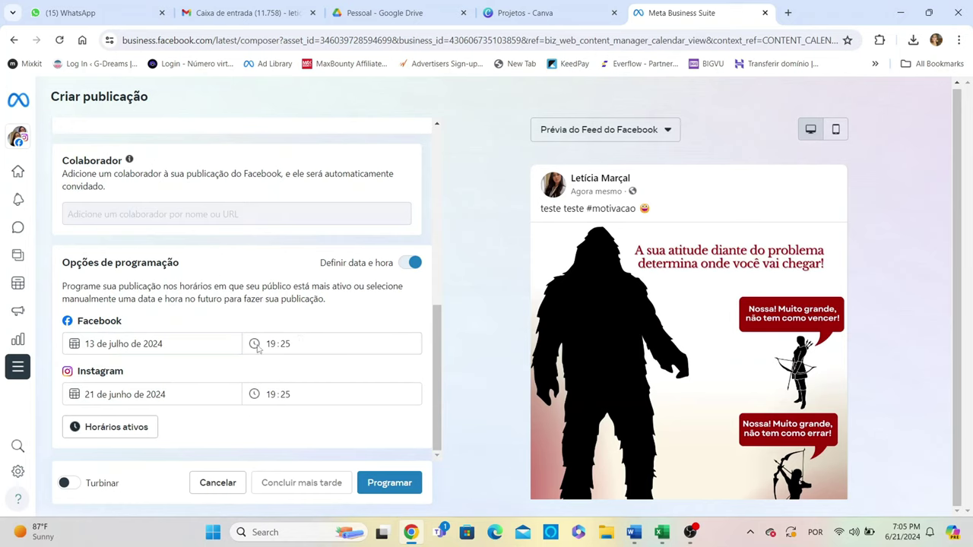
drag(320, 345, 227, 355)
text(18)
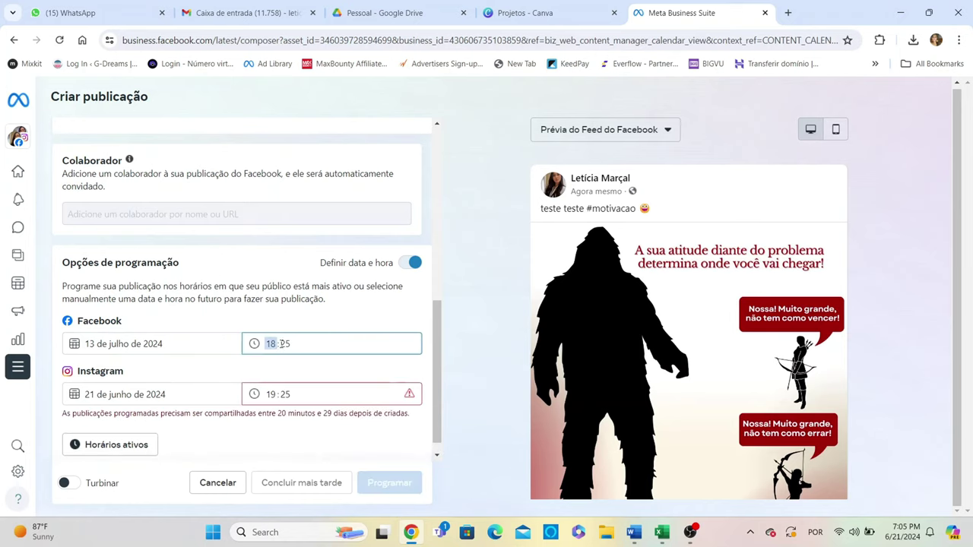
click(283, 346)
Set the Instagram publication to 5 July 2024 at 08:00
click(183, 394)
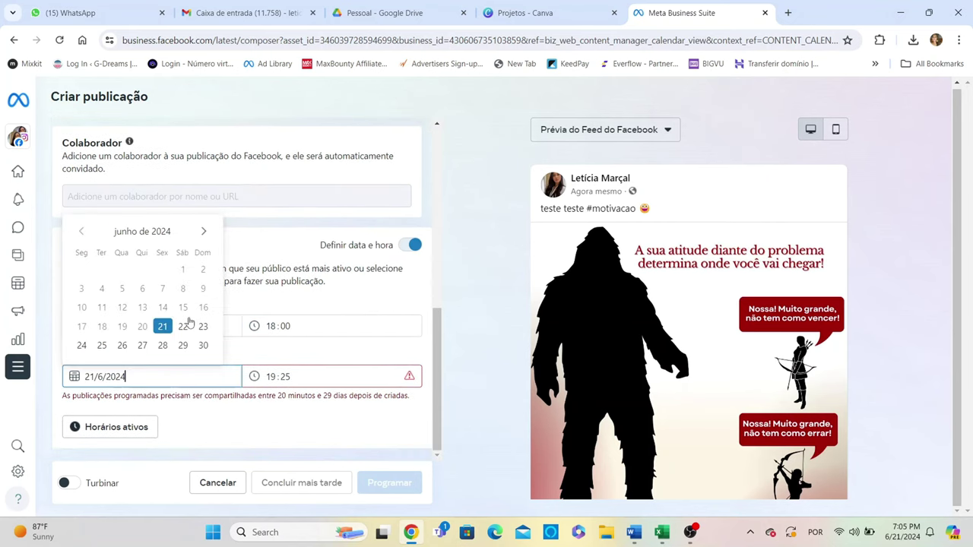
click(204, 231)
click(163, 271)
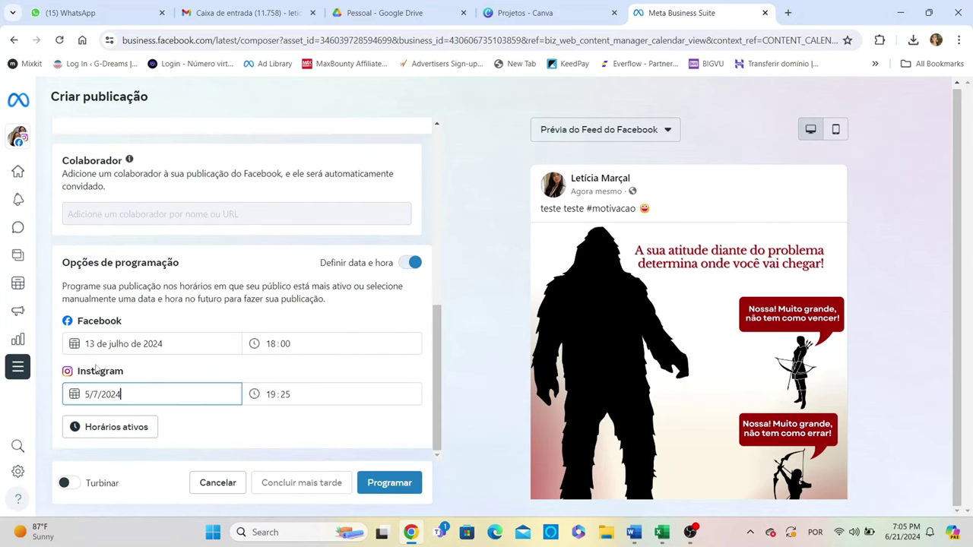
click(161, 395)
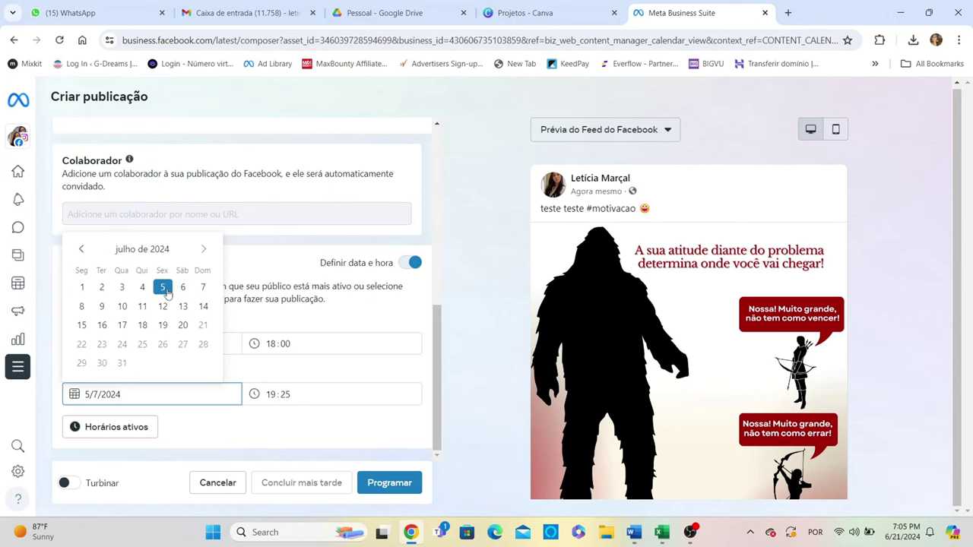
click(163, 288)
click(291, 397)
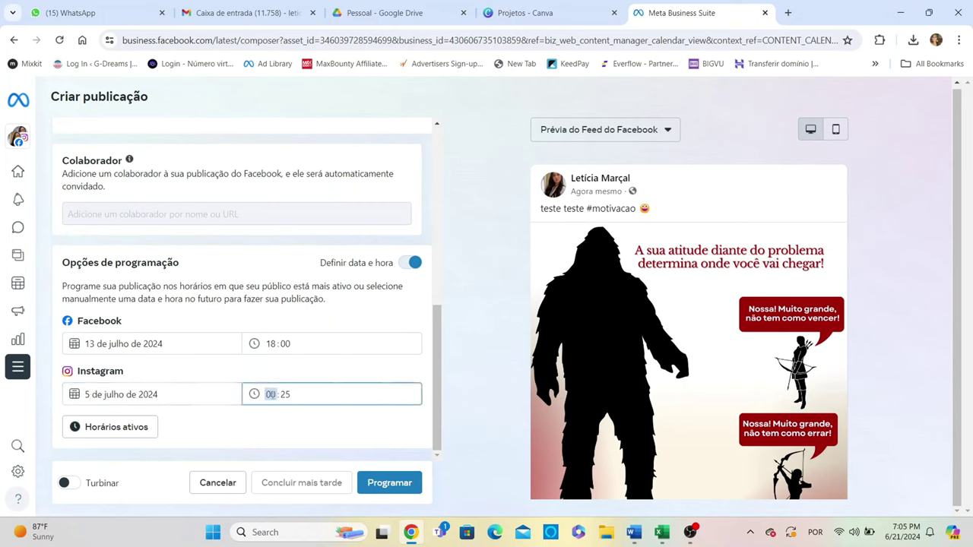
click(286, 394)
Schedule the post and check the Planner's previous week for the Instagram publication on Friday 5 July
click(386, 486)
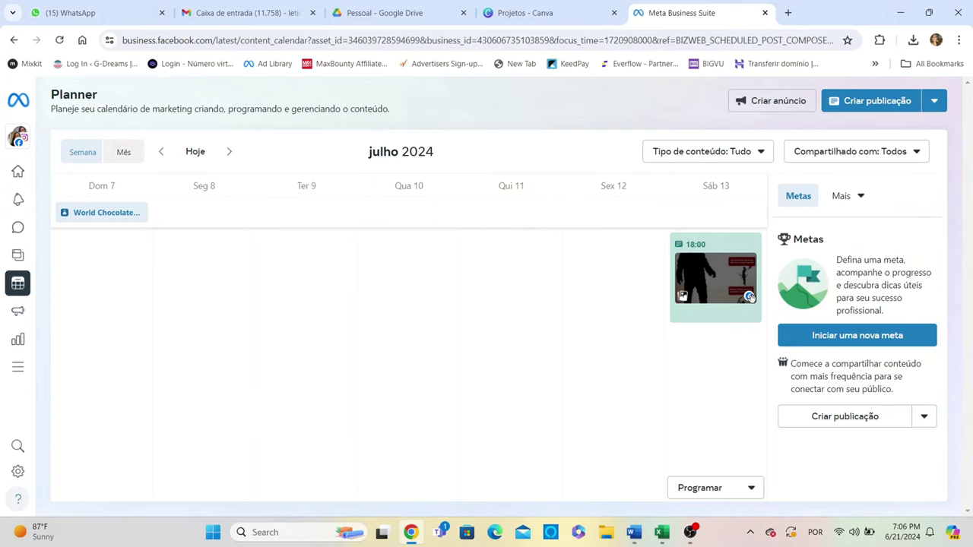
click(162, 152)
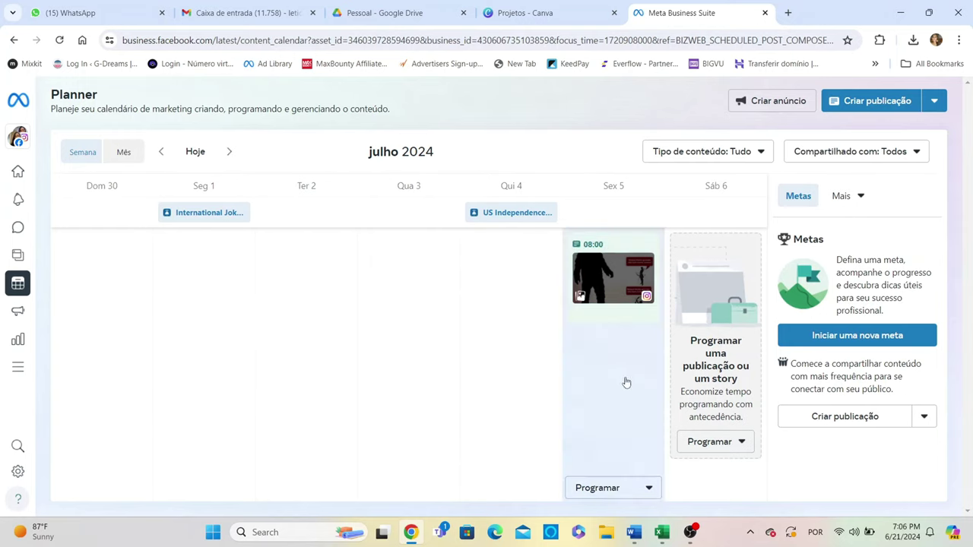
Create a new story from the Planner and add images 1, 2, 3 and 4 from the FACEBOOK E INSTAGRAM folder
click(936, 101)
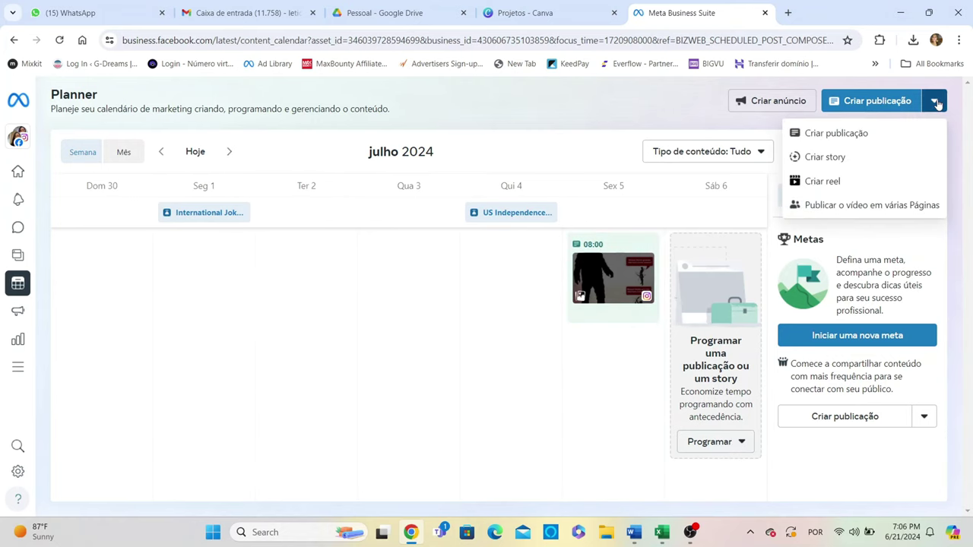
click(857, 158)
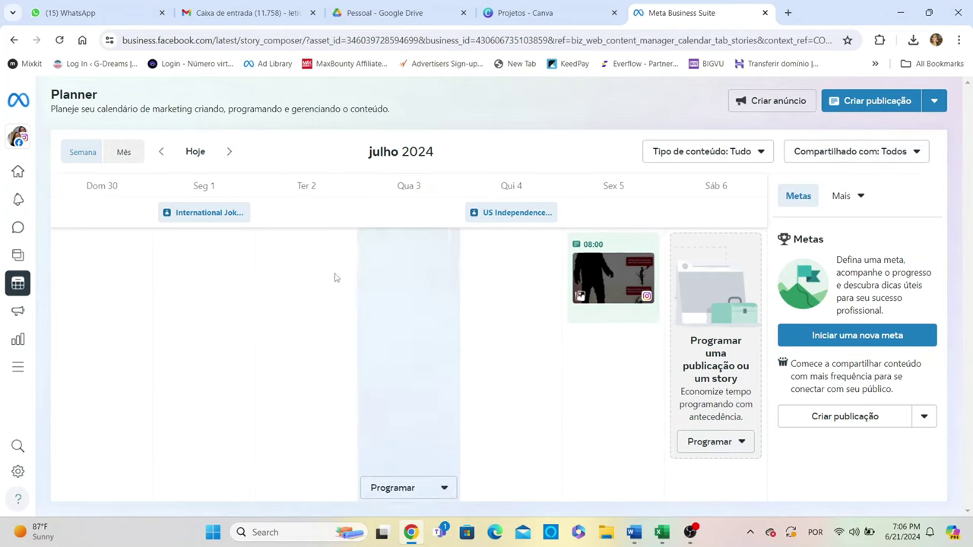
click(327, 310)
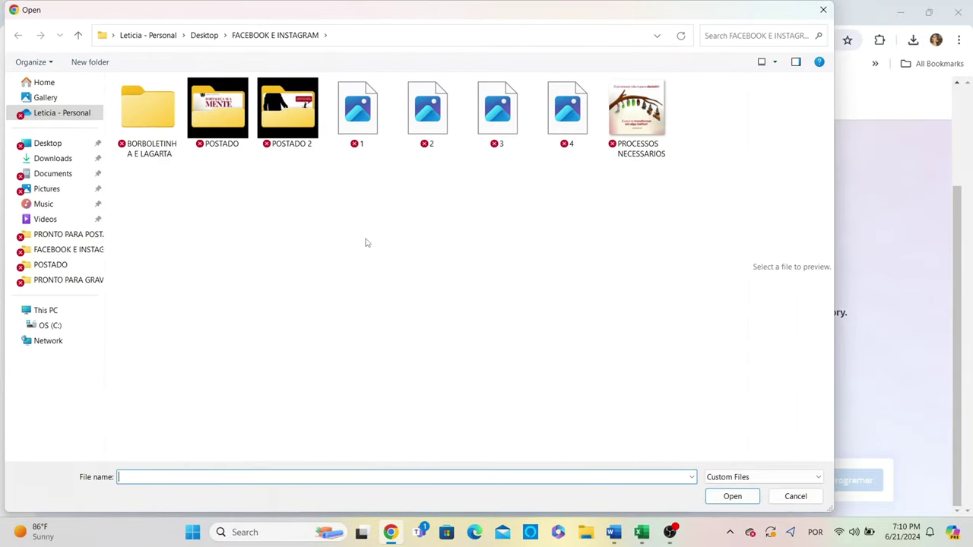
drag(365, 242, 587, 79)
click(732, 496)
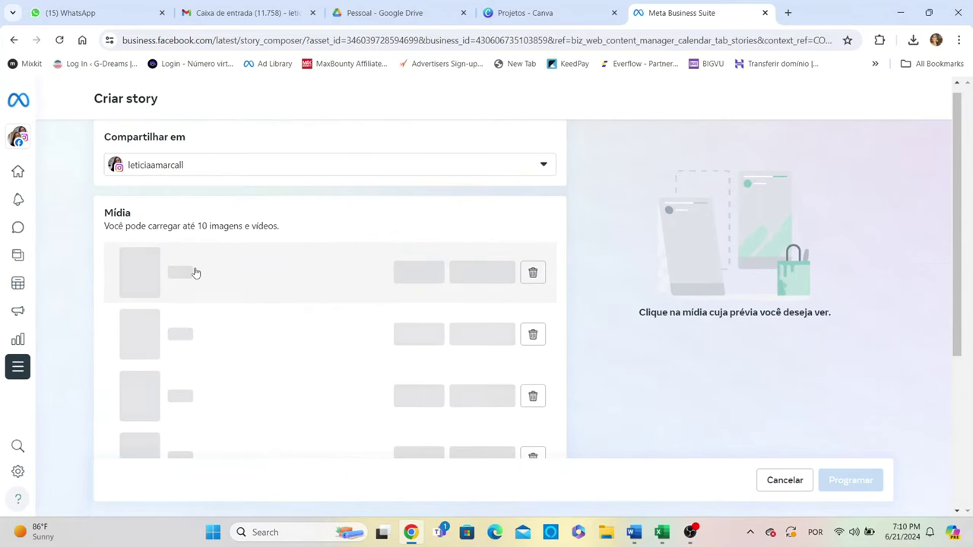
scroll(193, 271, down, 2)
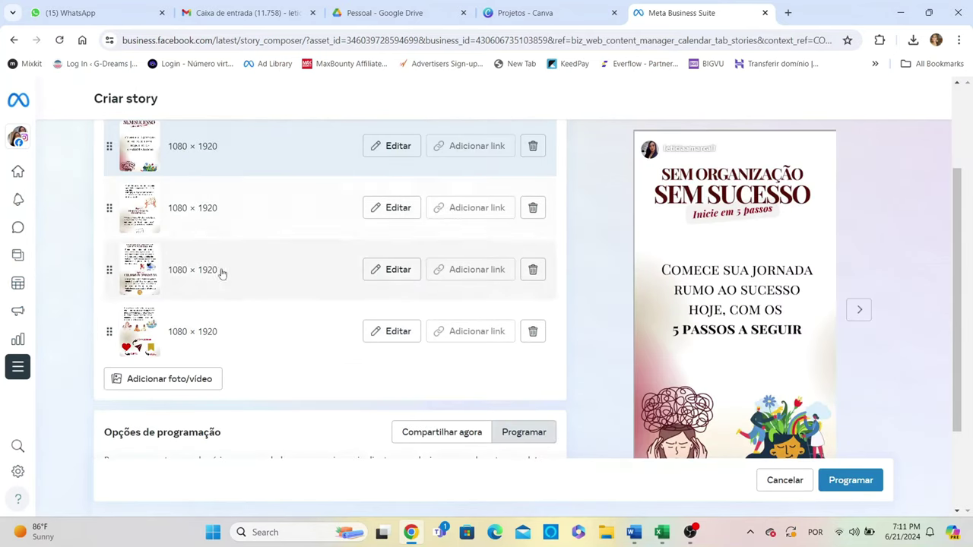
scroll(245, 285, down, 2)
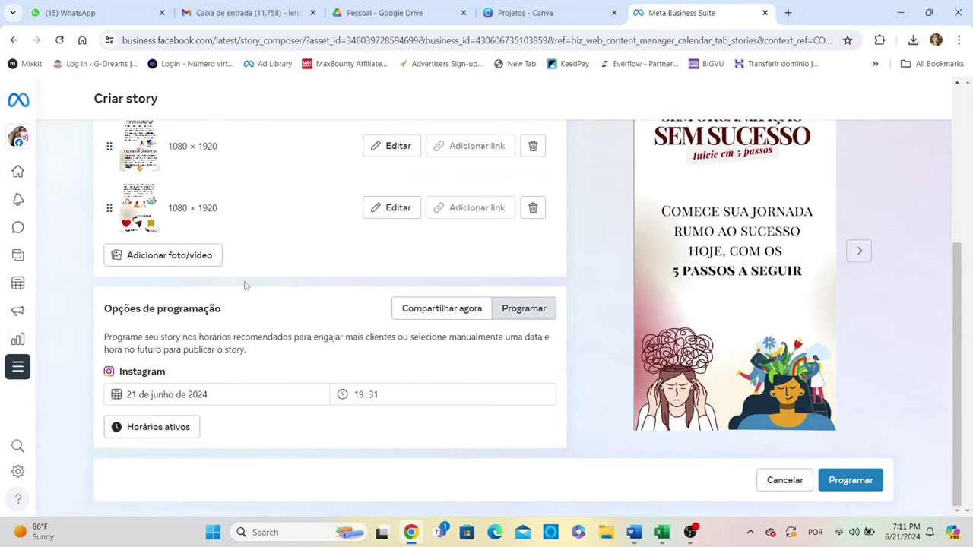
Preview the story's second image and set the Instagram publication date to 19 July 2024
scroll(757, 366, up, 3)
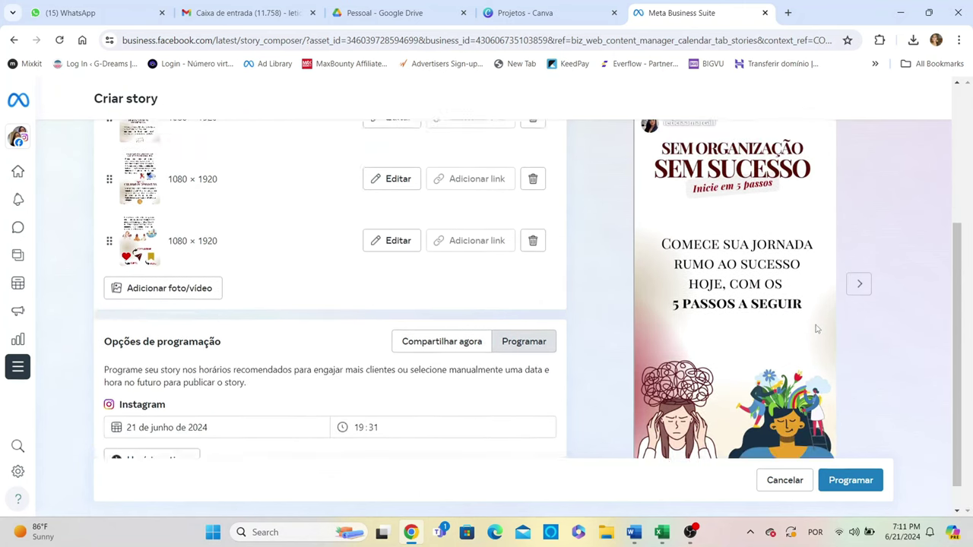
click(860, 310)
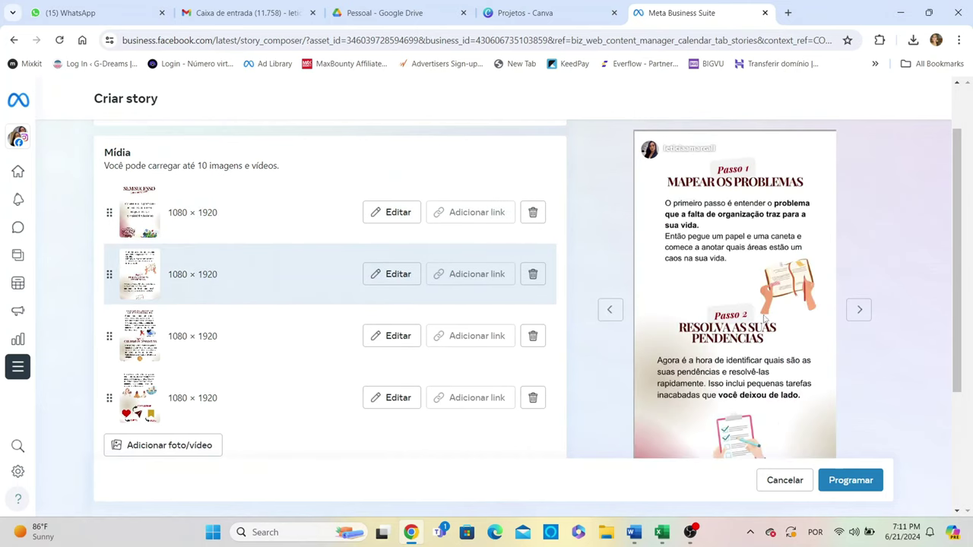
scroll(576, 282, down, 3)
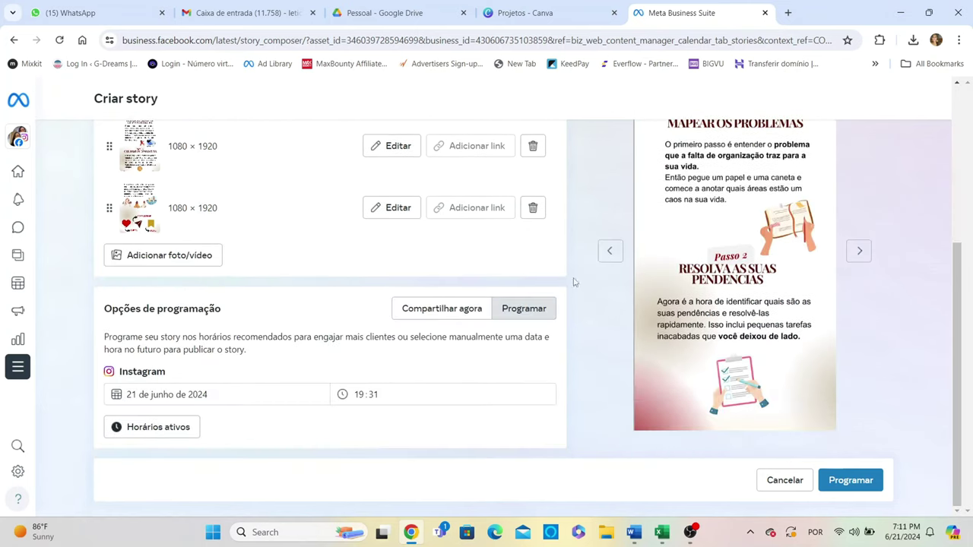
click(262, 395)
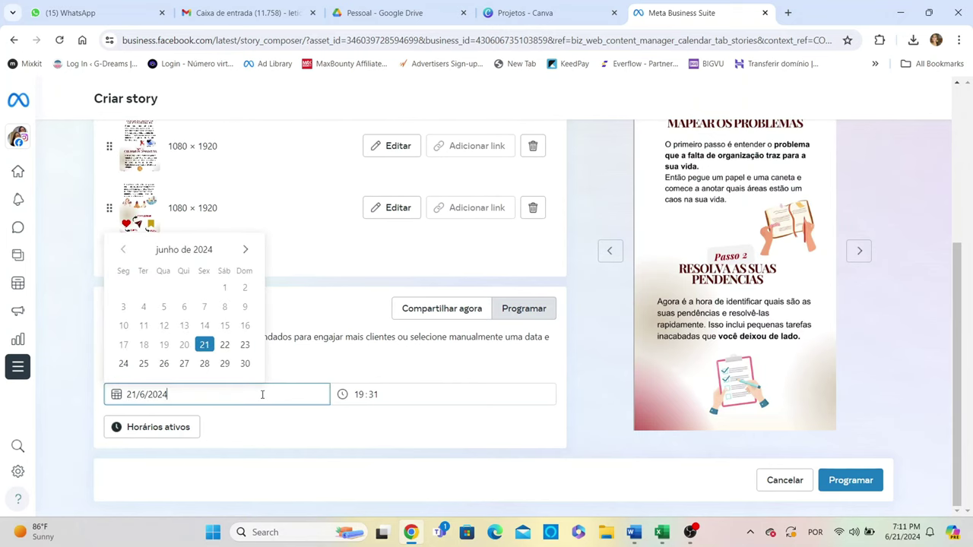
click(529, 312)
click(255, 393)
click(245, 249)
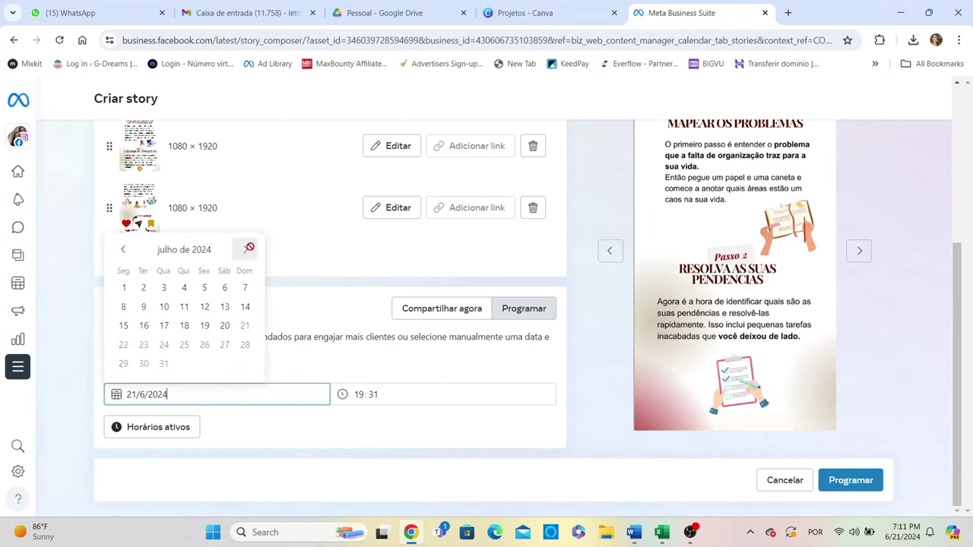
click(205, 325)
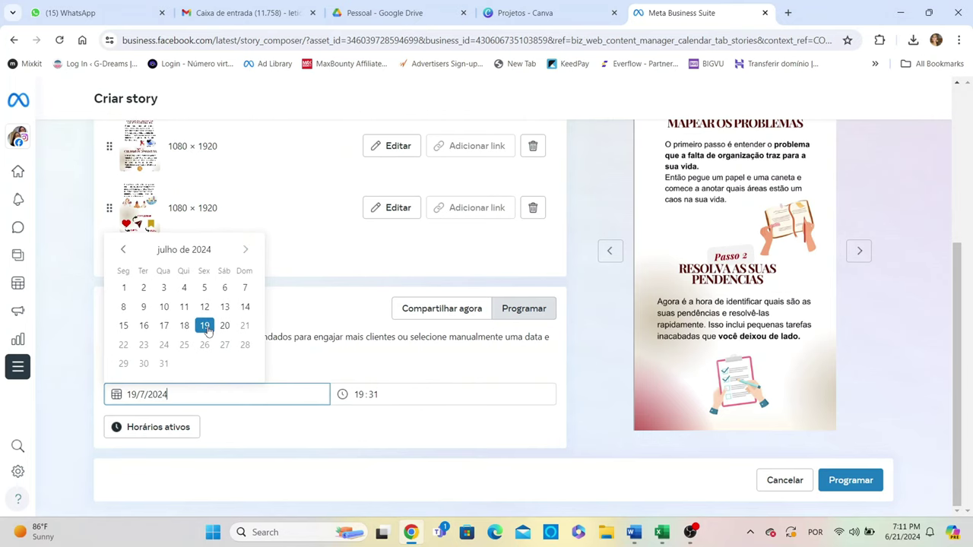
Set the story's publication time to 18:00 and schedule it
click(386, 395)
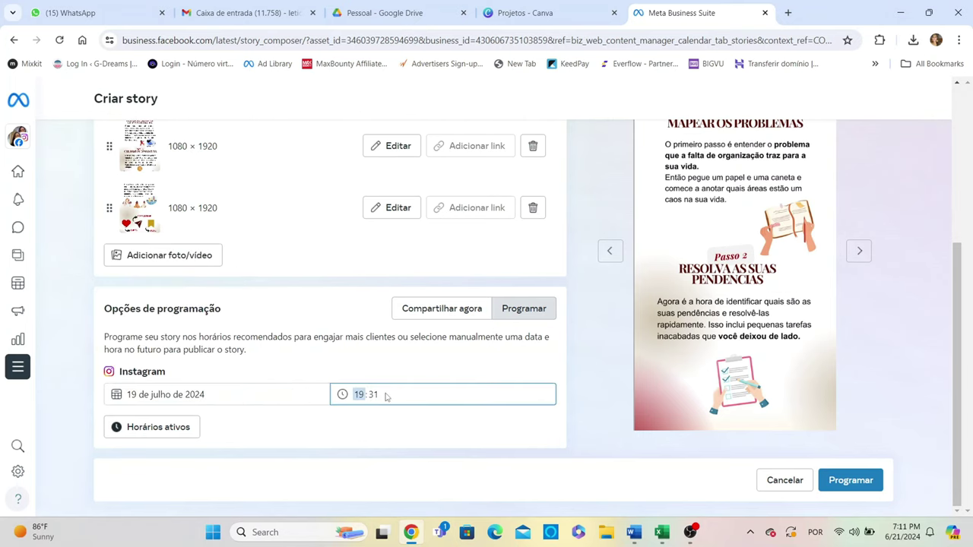
key(Down)
click(372, 396)
text(00)
click(874, 481)
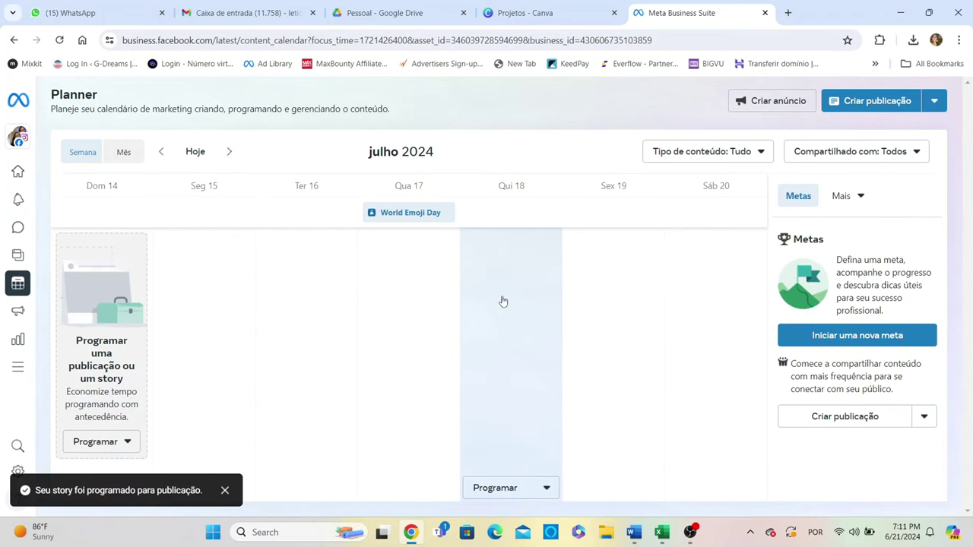
Reload the Planner and examine the order of the story images scheduled for Friday 19 July
click(500, 34)
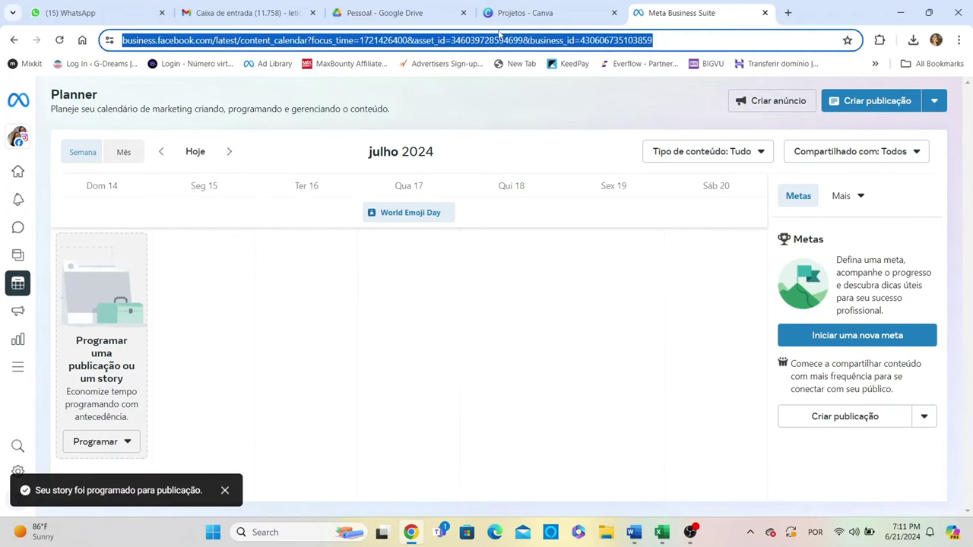
key(Return)
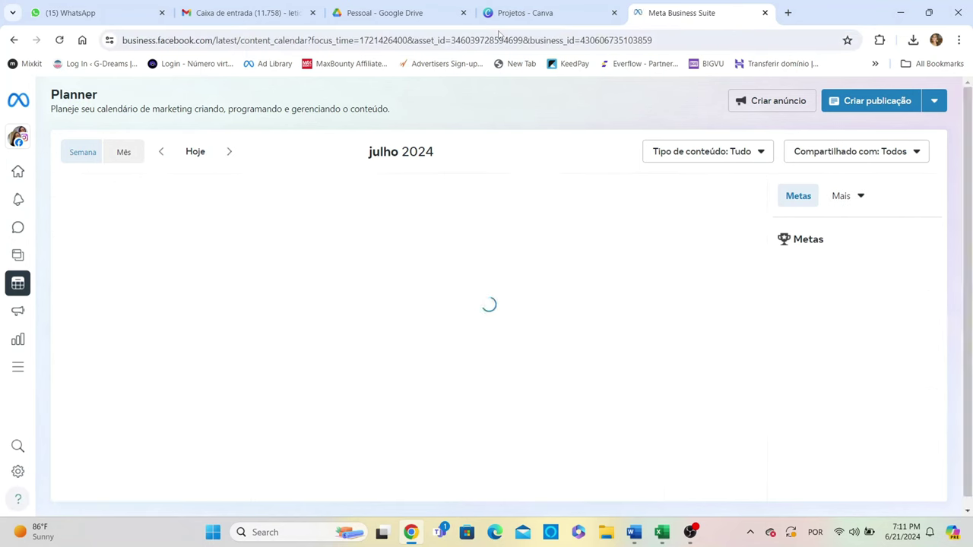
scroll(653, 293, down, 2)
scroll(650, 297, up, 2)
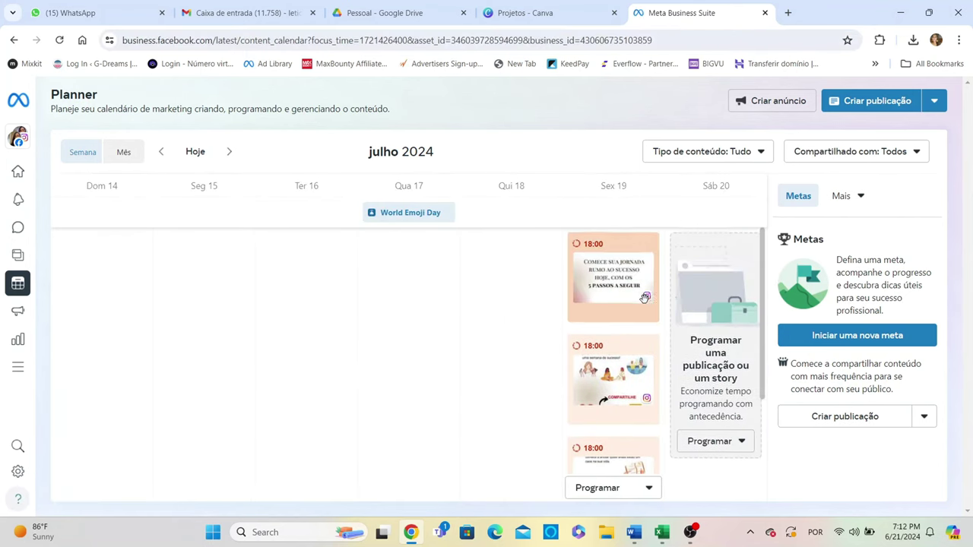
scroll(643, 298, down, 2)
scroll(642, 302, down, 1)
scroll(640, 306, up, 2)
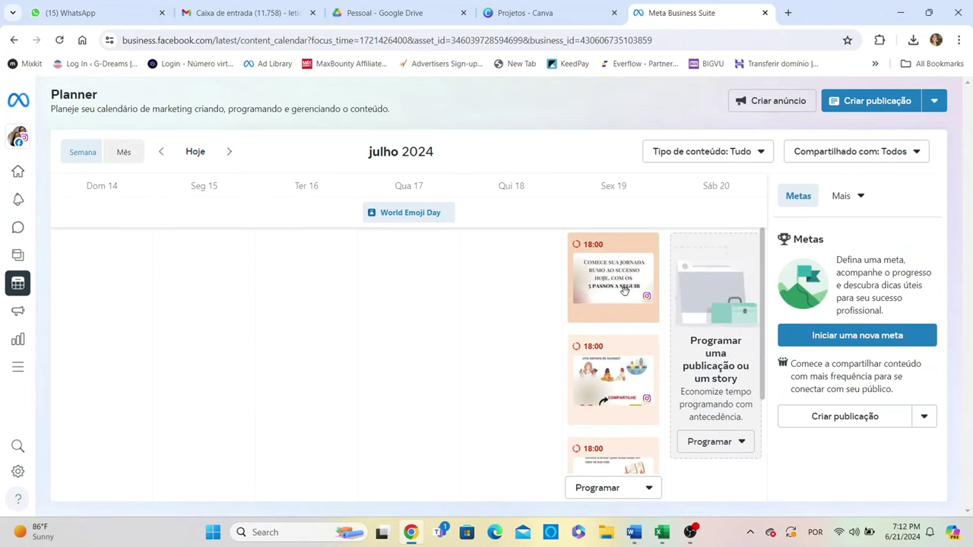
scroll(601, 296, down, 2)
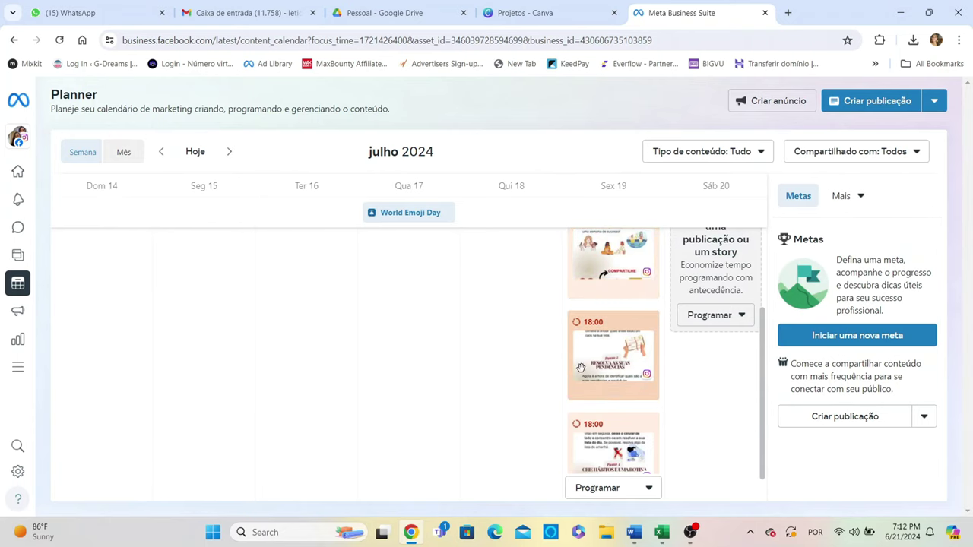
scroll(611, 369, down, 1)
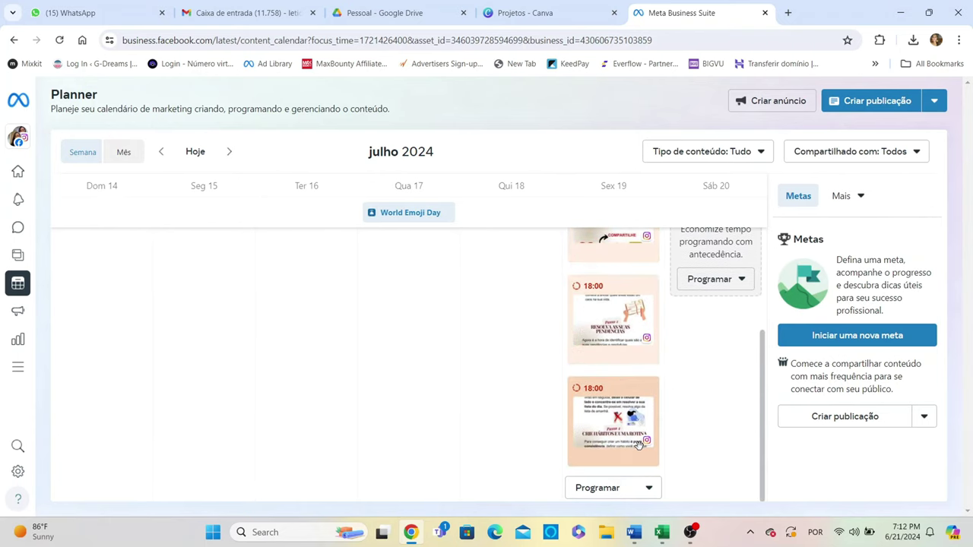
scroll(666, 426, up, 3)
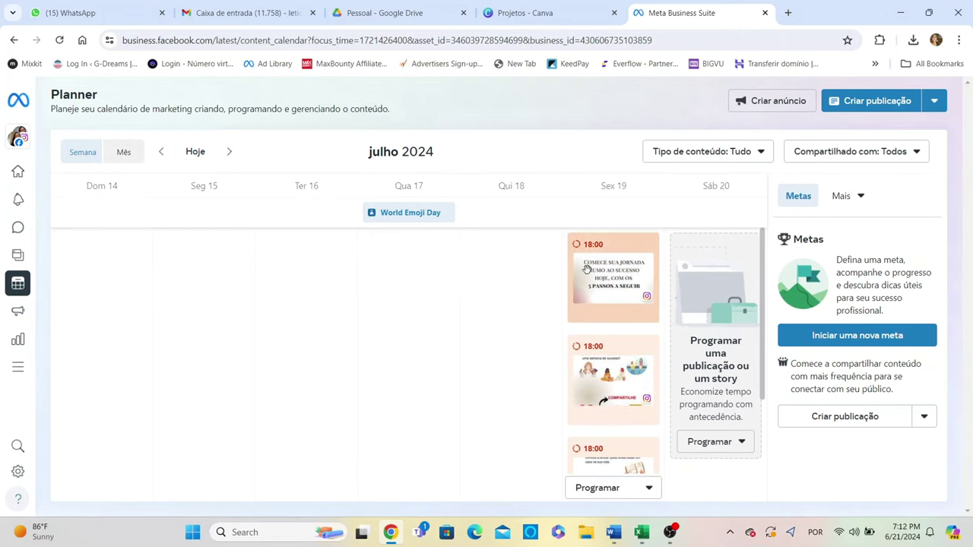
scroll(664, 296, down, 2)
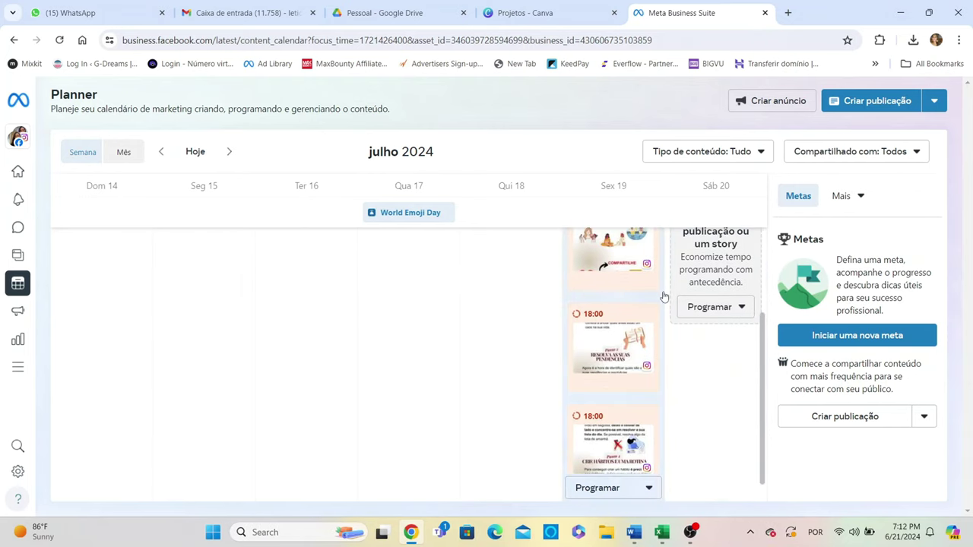
scroll(663, 300, up, 2)
scroll(664, 317, down, 2)
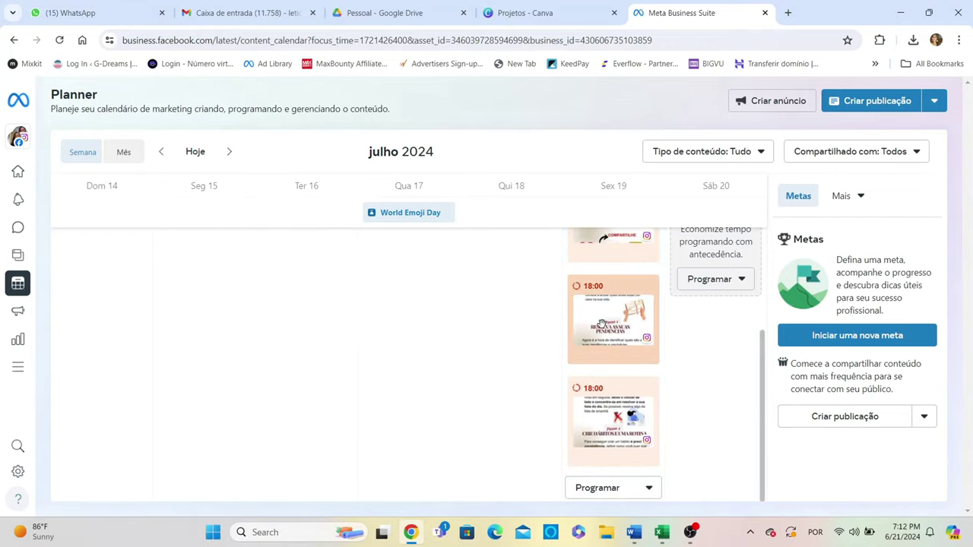
Edit the scheduled story showing Passo 1 and Passo 2 and reschedule it to 18:01 on 19 July 2024
click(602, 325)
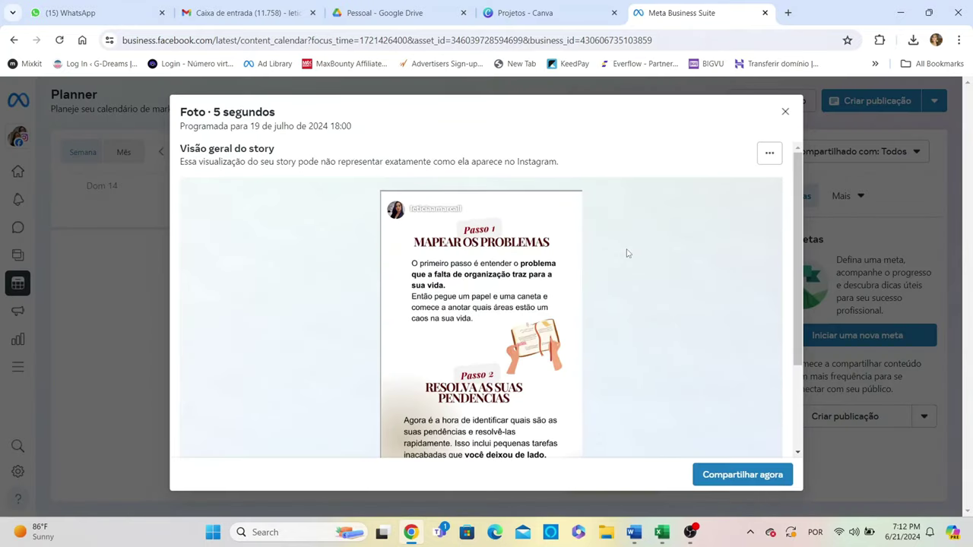
click(771, 155)
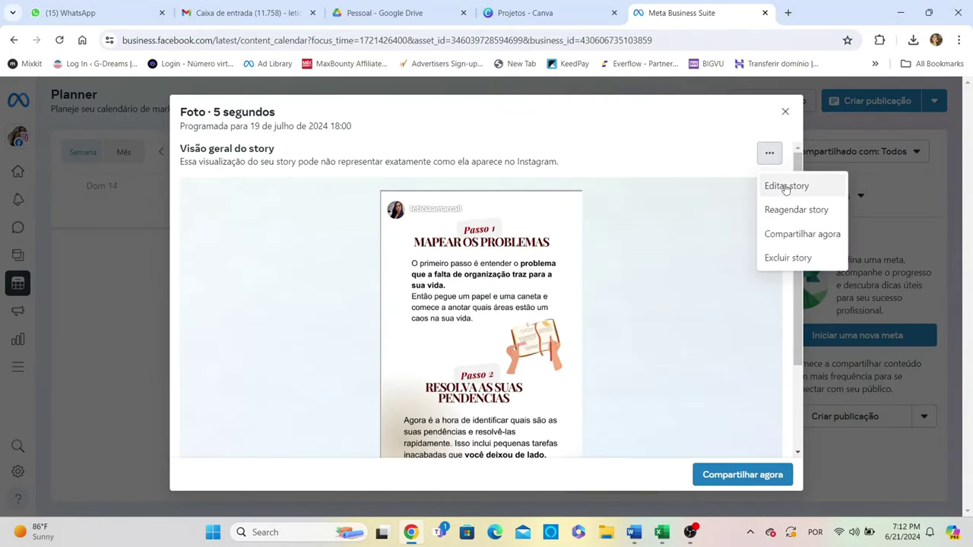
click(785, 187)
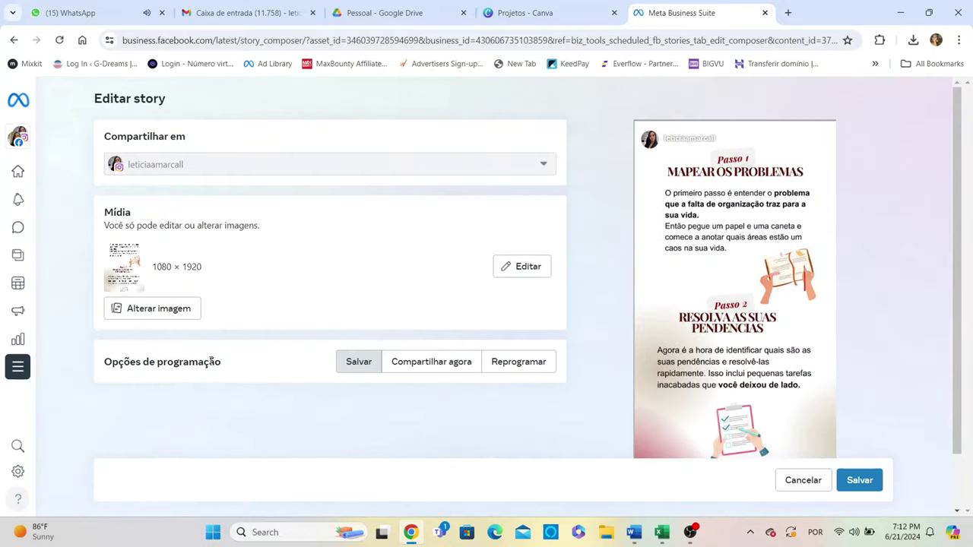
scroll(384, 389, down, 1)
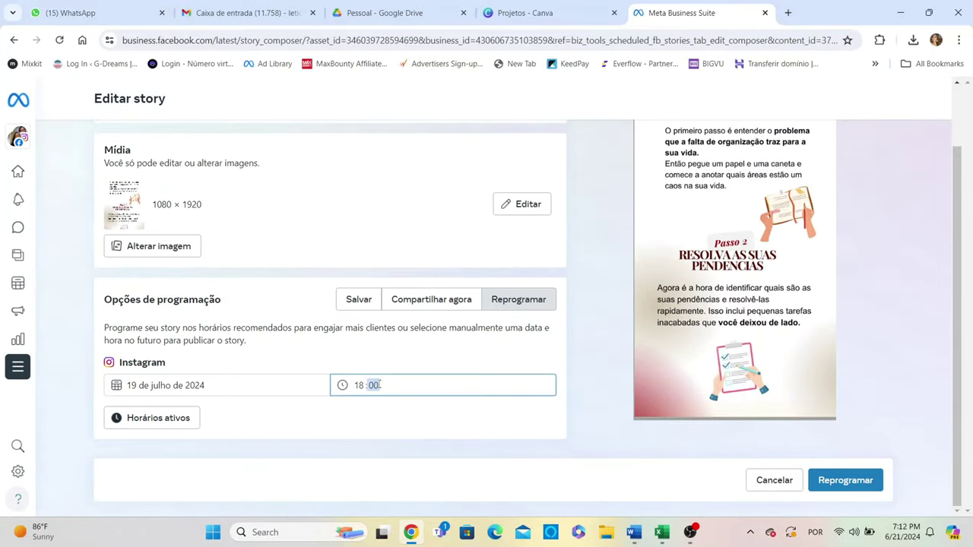
text(1)
click(858, 480)
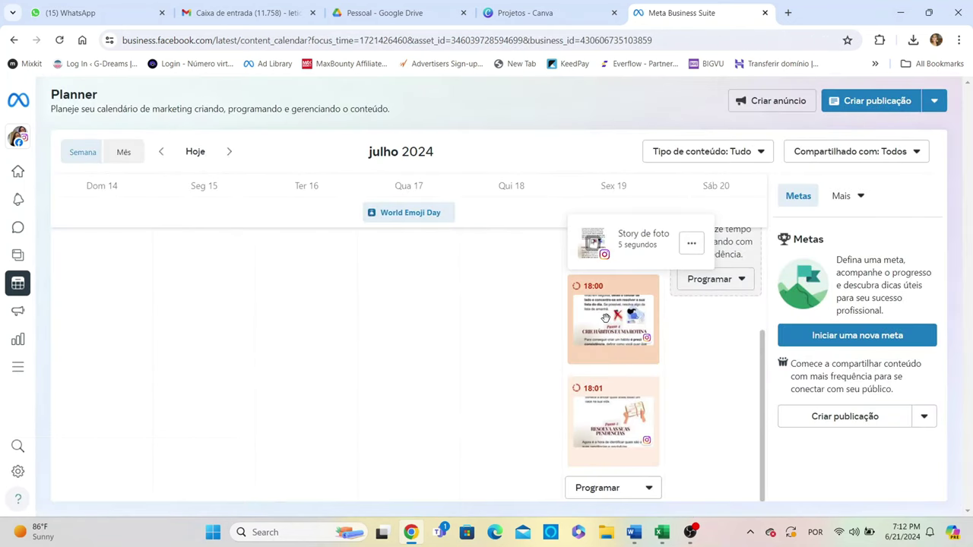
Edit the scheduled story showing Passo 3 and Passo 4 and reschedule it to 18:02 on 19 July 2024
click(606, 318)
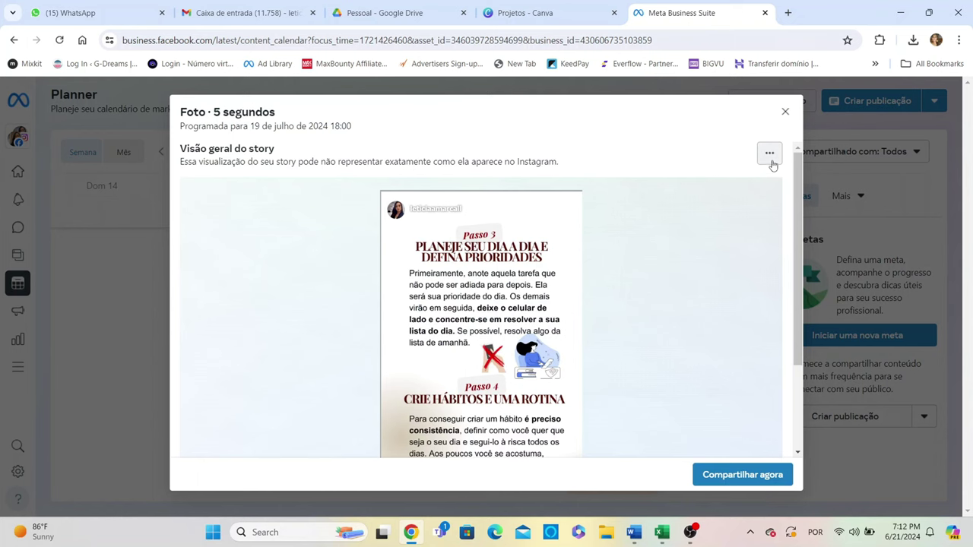
click(770, 155)
click(777, 188)
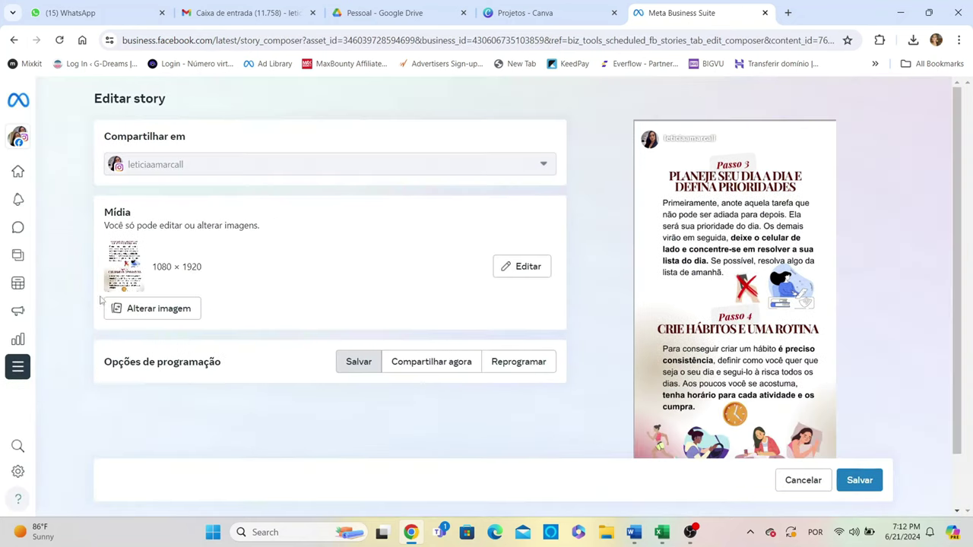
click(519, 362)
scroll(502, 377, down, 1)
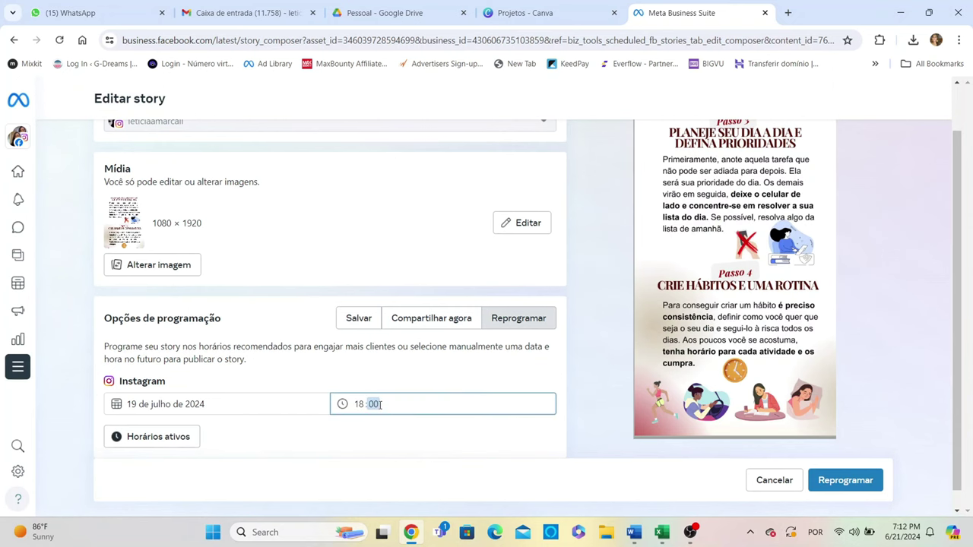
text(02)
click(868, 486)
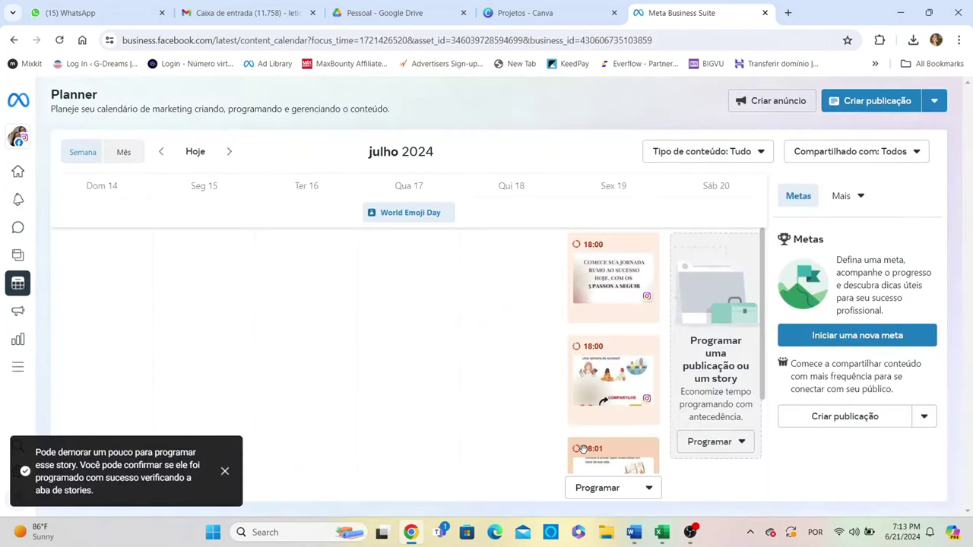
Edit the scheduled story showing Passo 5 and reschedule it to 18:03 on 19 July 2024
scroll(627, 373, down, 2)
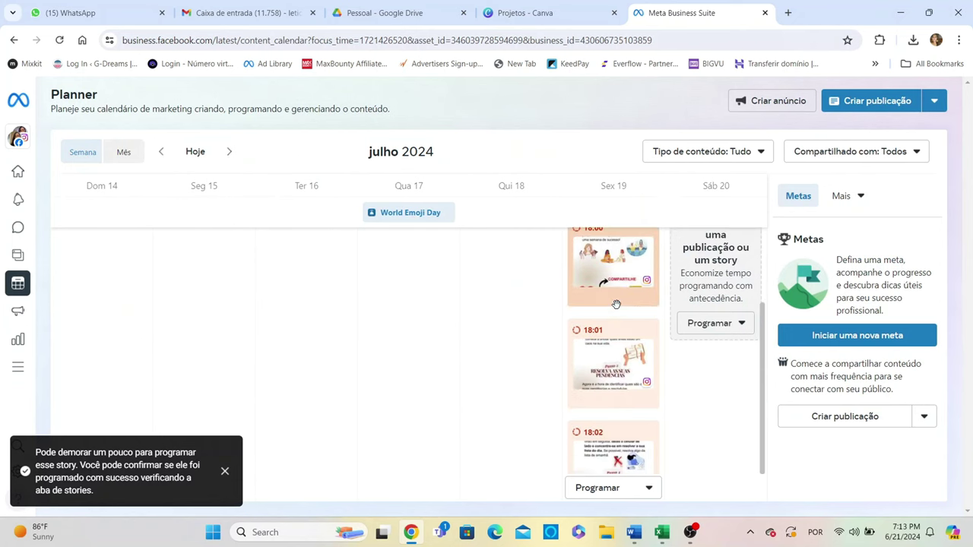
scroll(612, 318, up, 1)
click(611, 318)
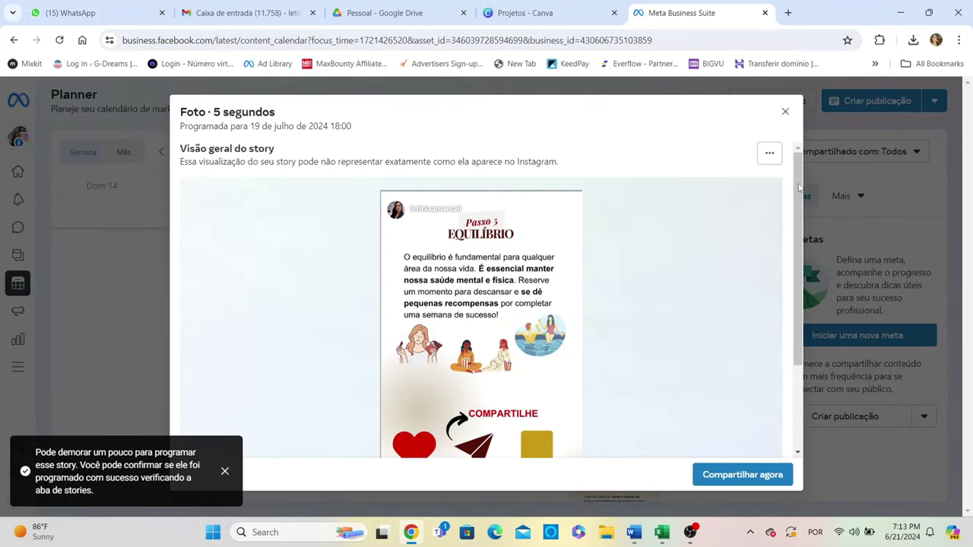
click(767, 154)
click(784, 184)
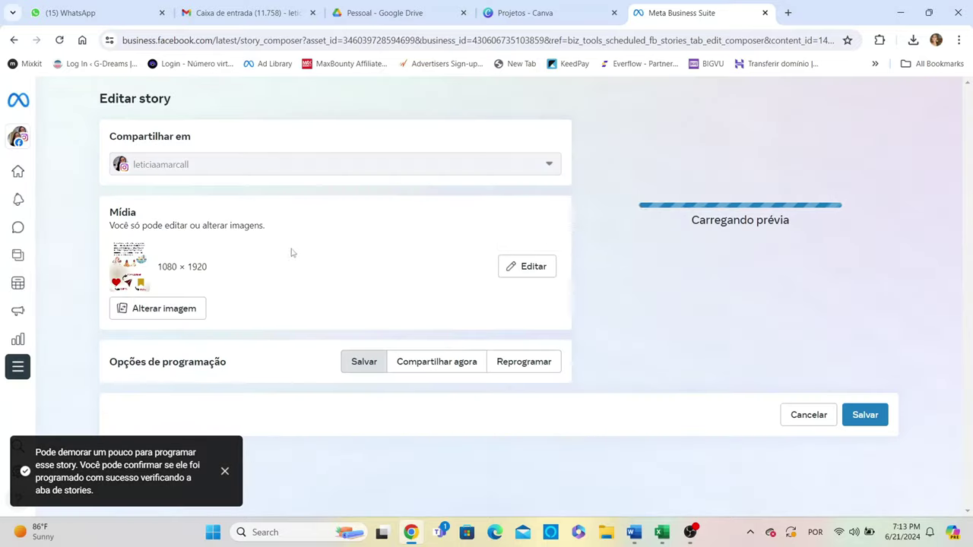
click(517, 364)
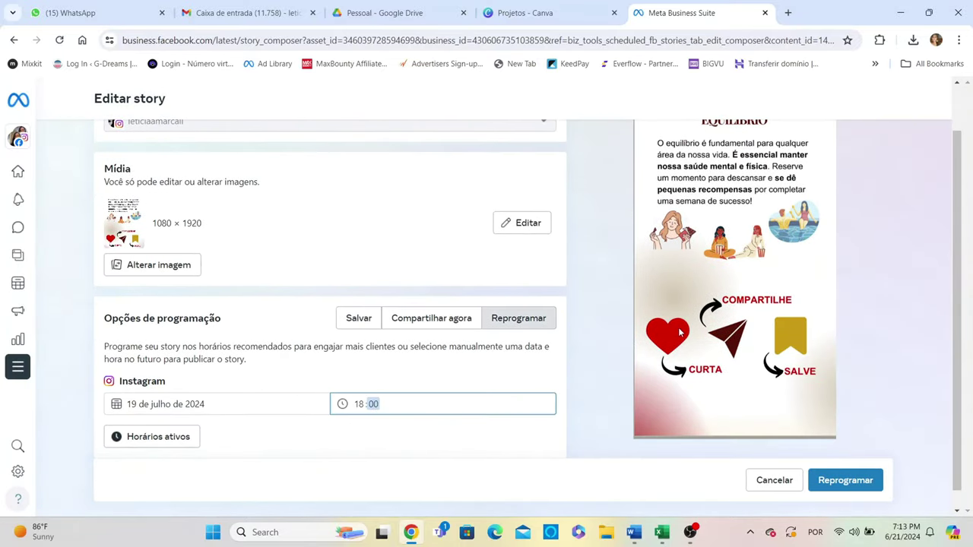
text(3)
click(842, 491)
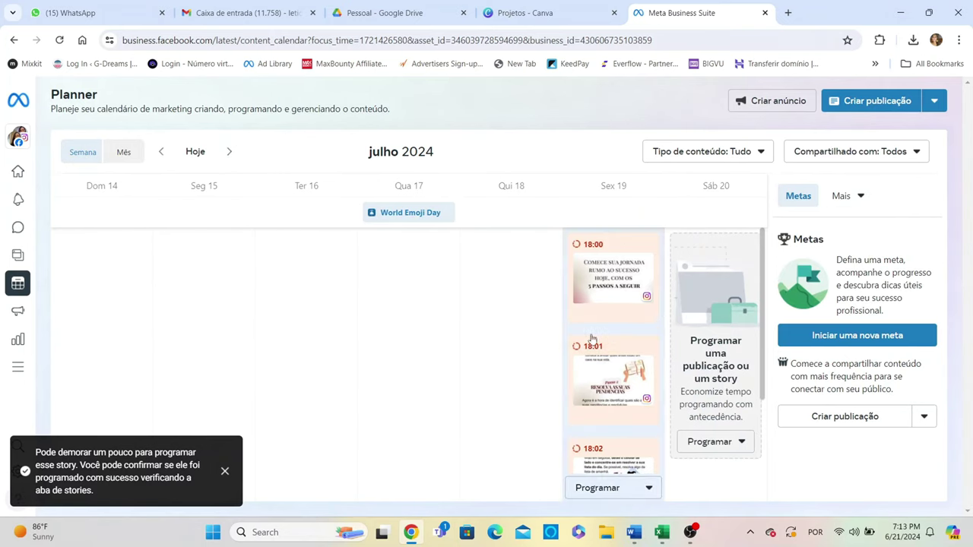
Review the sequence and times of the rescheduled stories on Friday 19 July in the Planner
scroll(592, 339, down, 3)
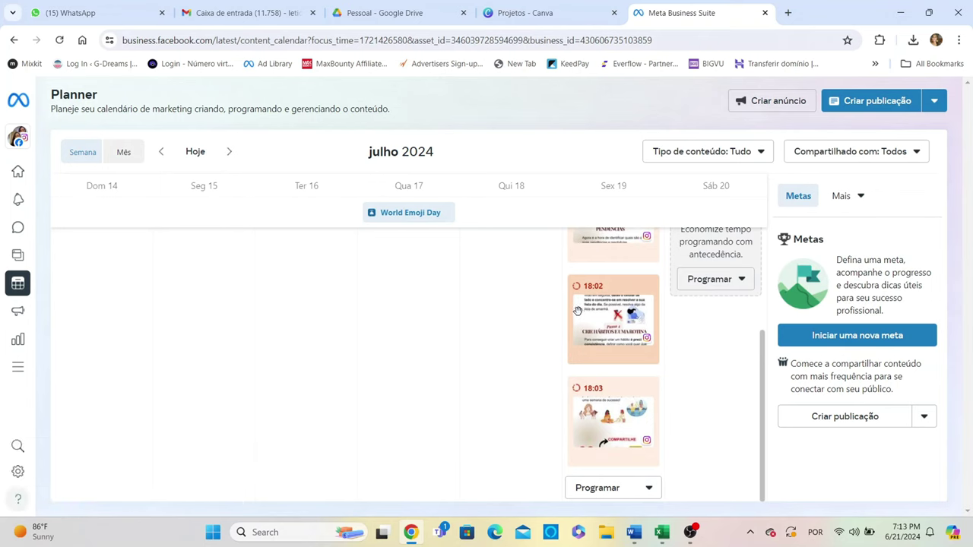
scroll(578, 311, up, 3)
scroll(600, 273, down, 2)
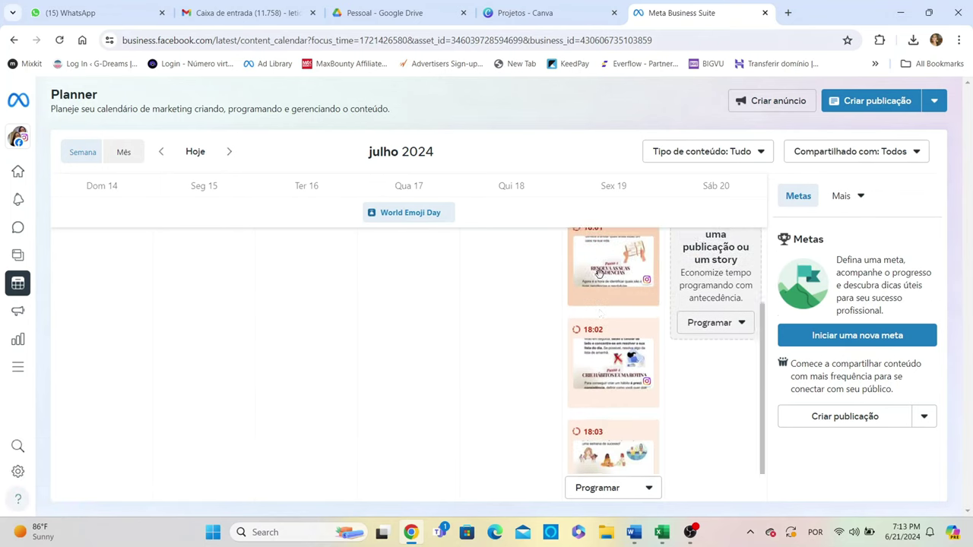
scroll(599, 272, up, 2)
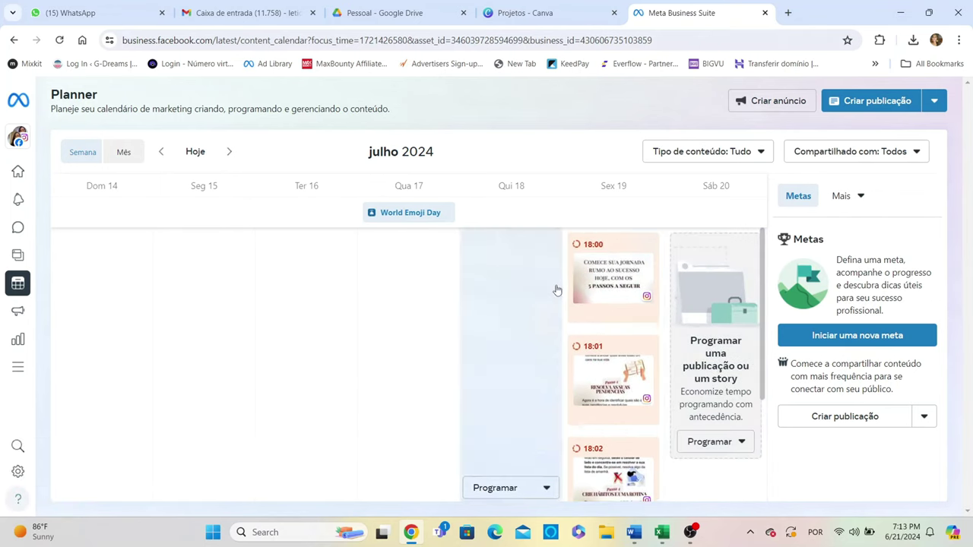
scroll(632, 295, down, 2)
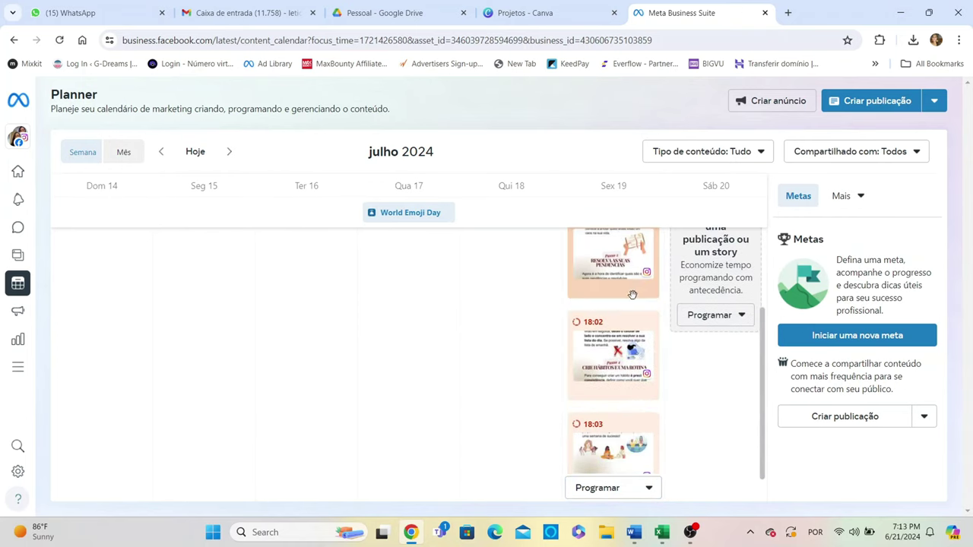
scroll(632, 295, down, 1)
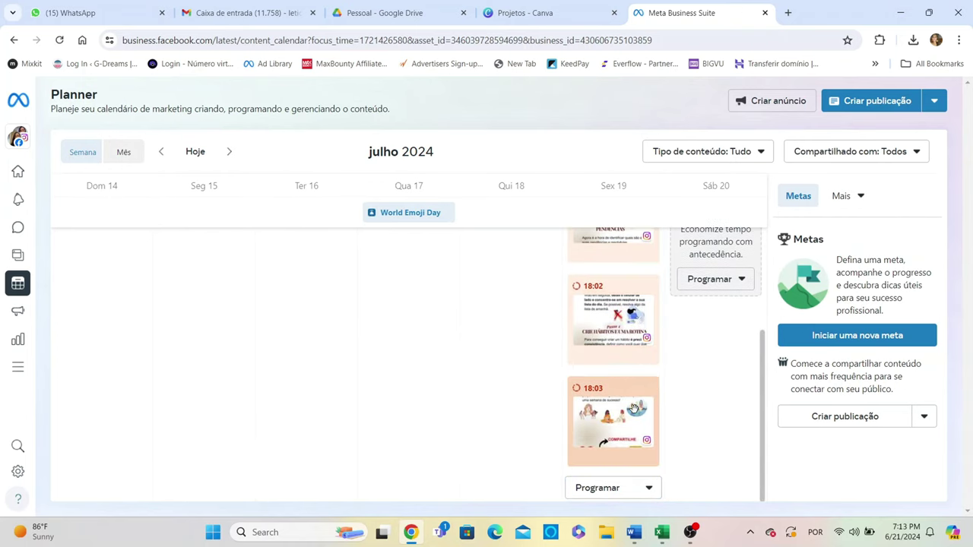
scroll(633, 408, up, 1)
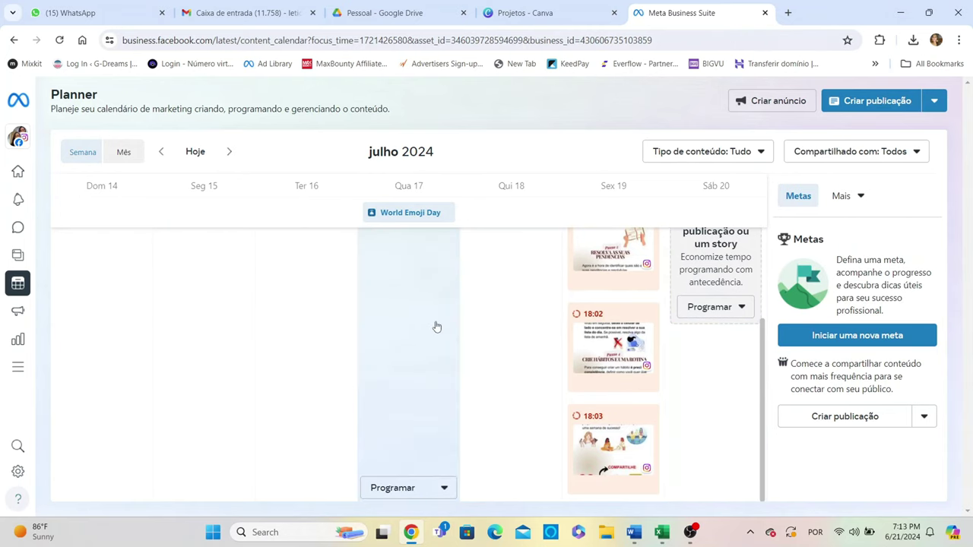
scroll(612, 293, down, 1)
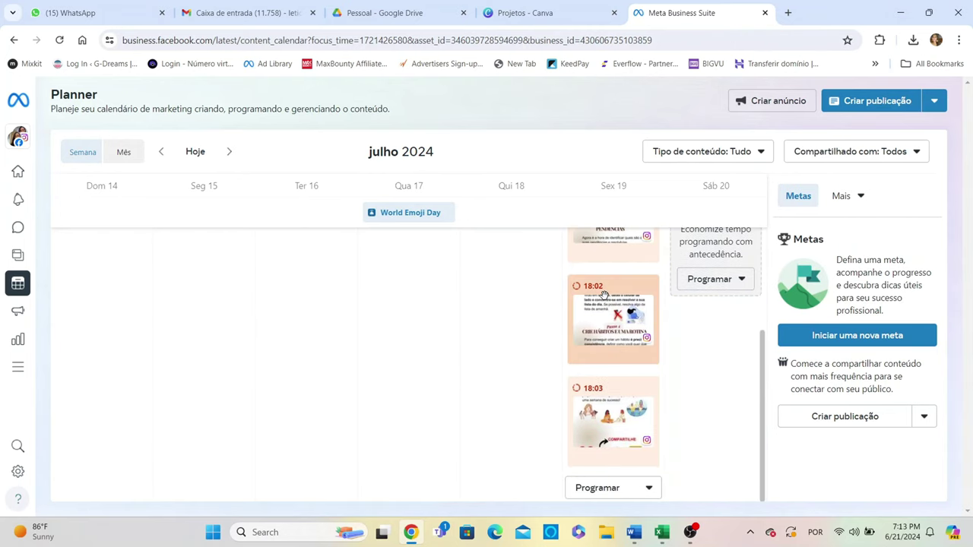
mouse_move(604, 294)
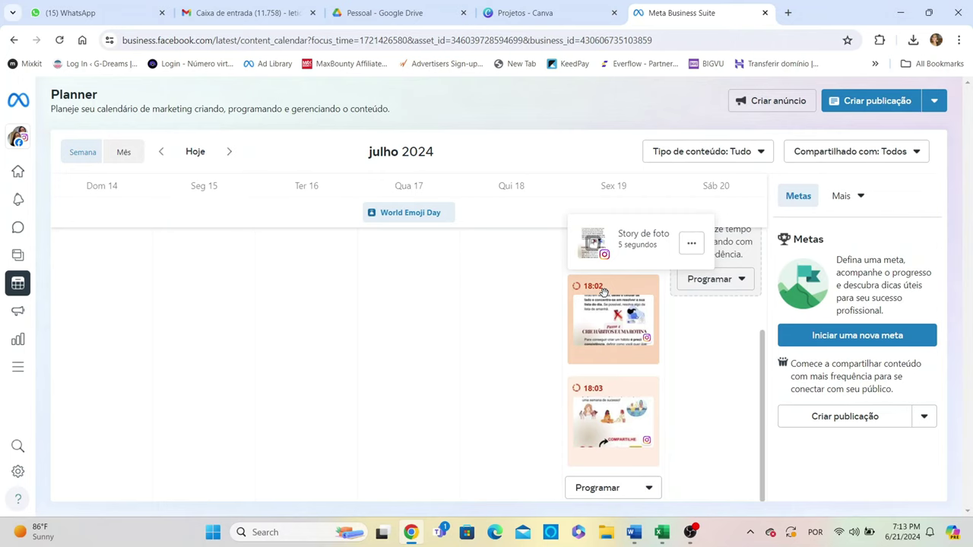
scroll(600, 296, up, 2)
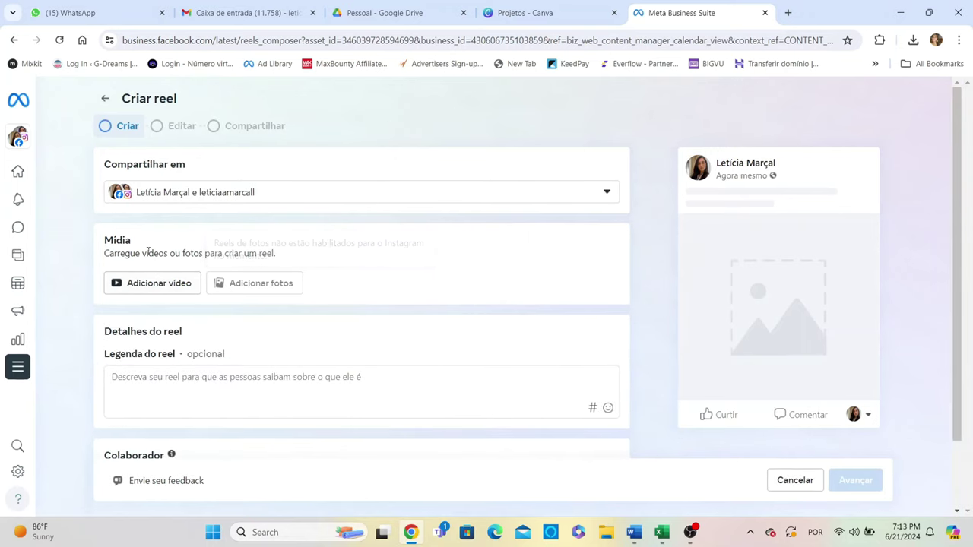
Start a reel for both the Facebook Page and Instagram and add the video TOP 7 FILMES SHORTS.mp4
click(168, 193)
click(358, 196)
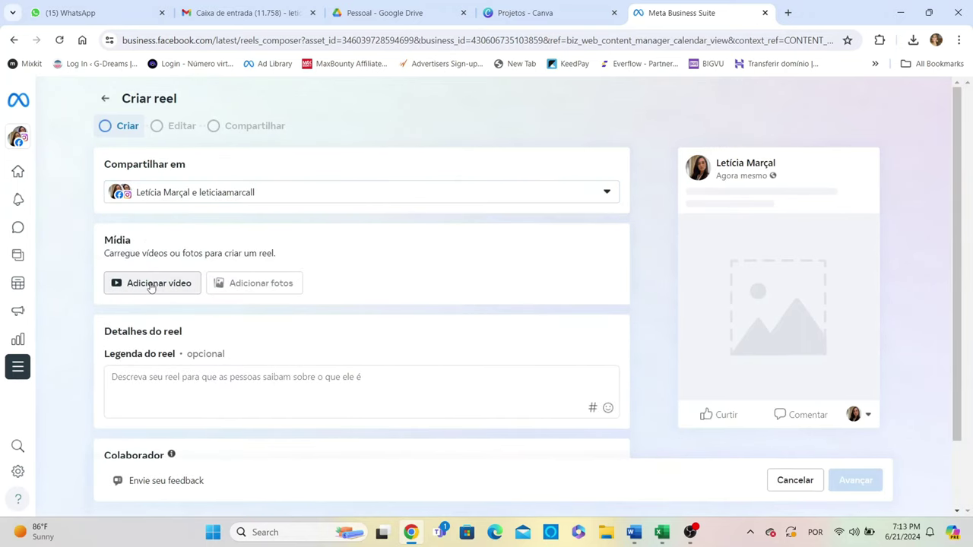
click(150, 285)
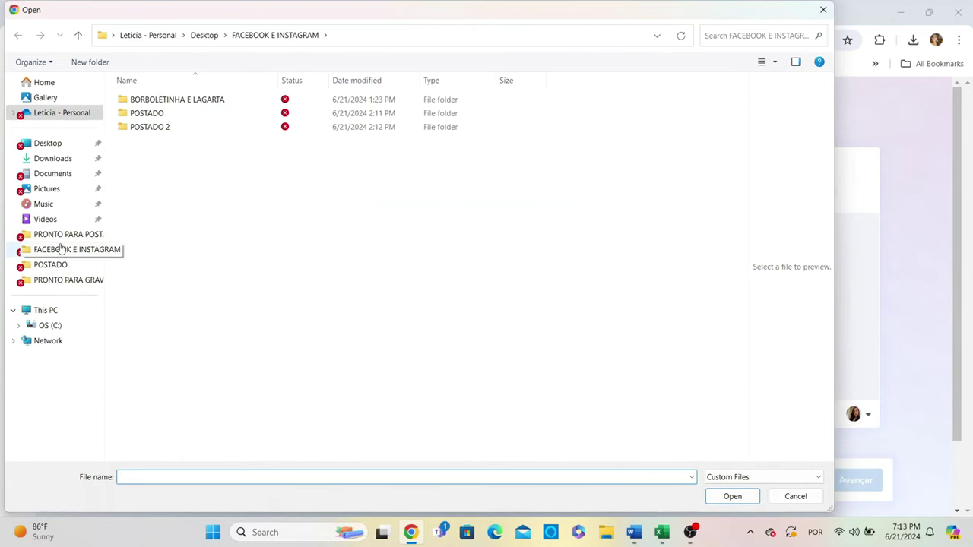
click(66, 234)
click(288, 212)
click(732, 497)
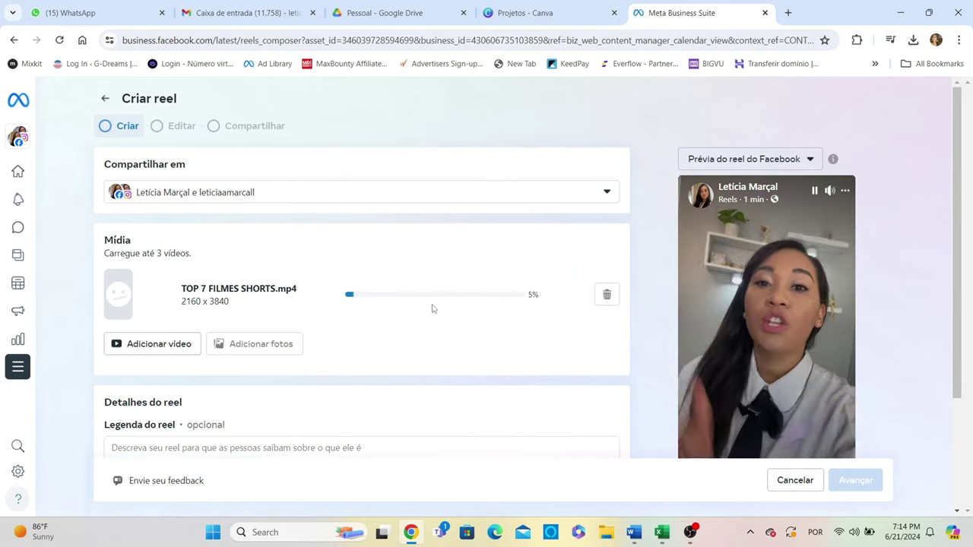
Mute the reel preview and enter the caption "TOP 7 Melhores filmes para mulheres empreendedoras.."
click(829, 190)
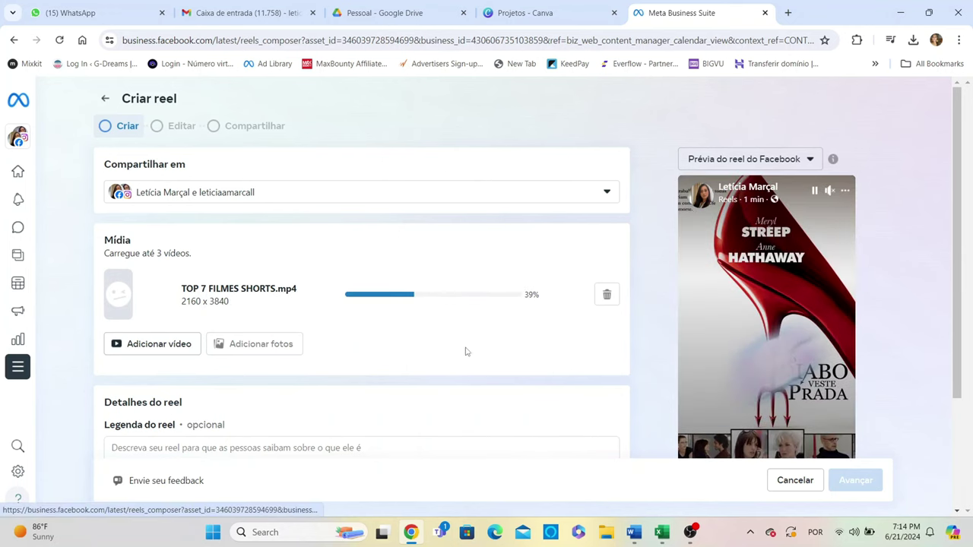
scroll(176, 356, down, 2)
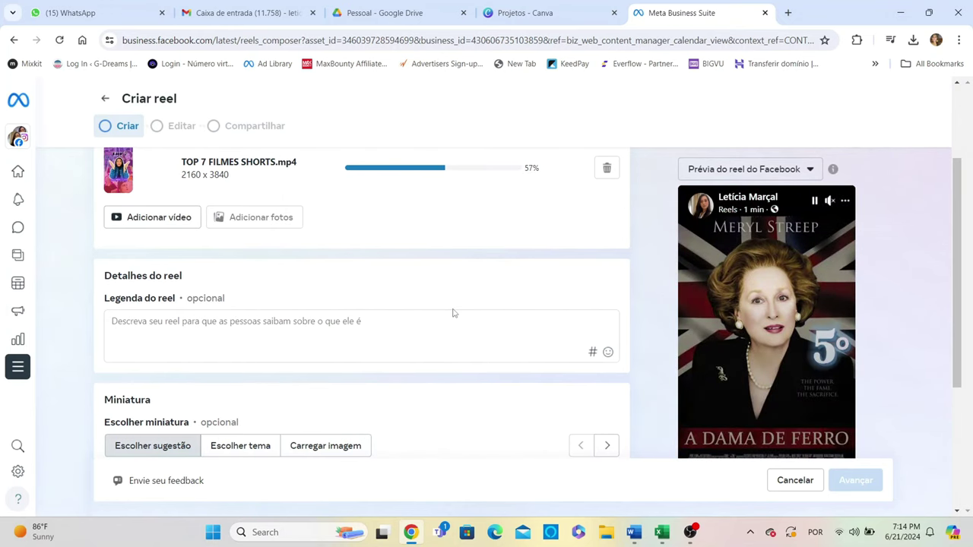
text(TOP 7 Melhores filmes para mulheres empreendedoras.)
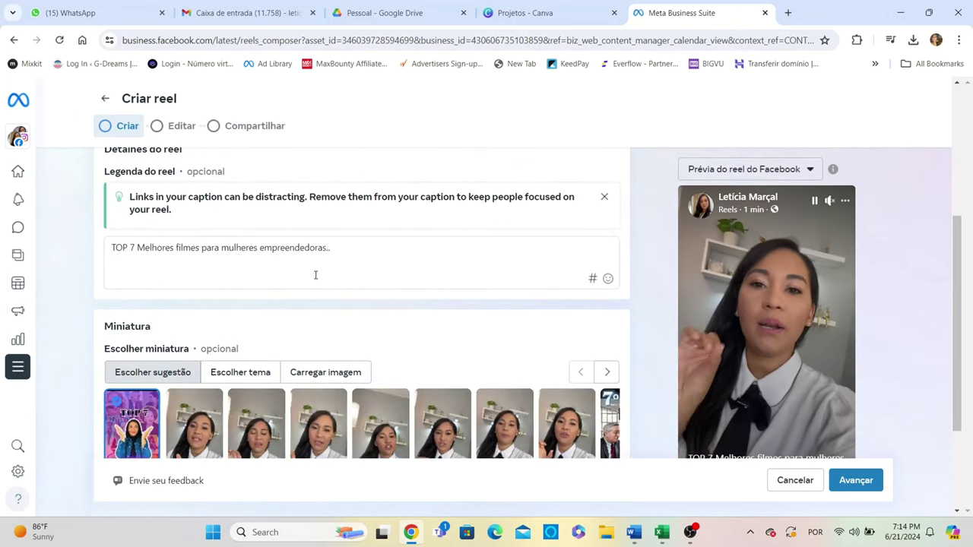
Upload the image top 7 (2) as the reel's thumbnail and continue to the editing stage without a collaborator
scroll(402, 269, down, 2)
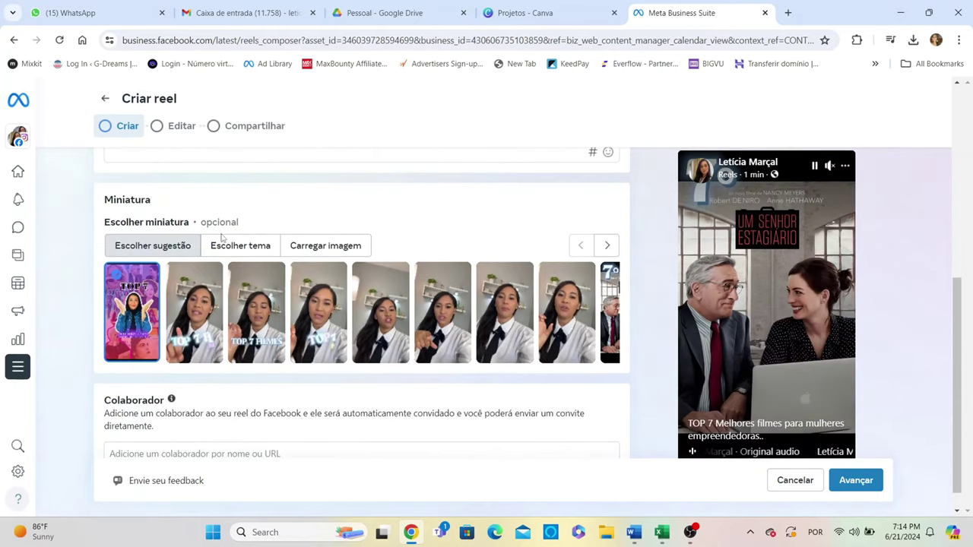
scroll(332, 253, down, 1)
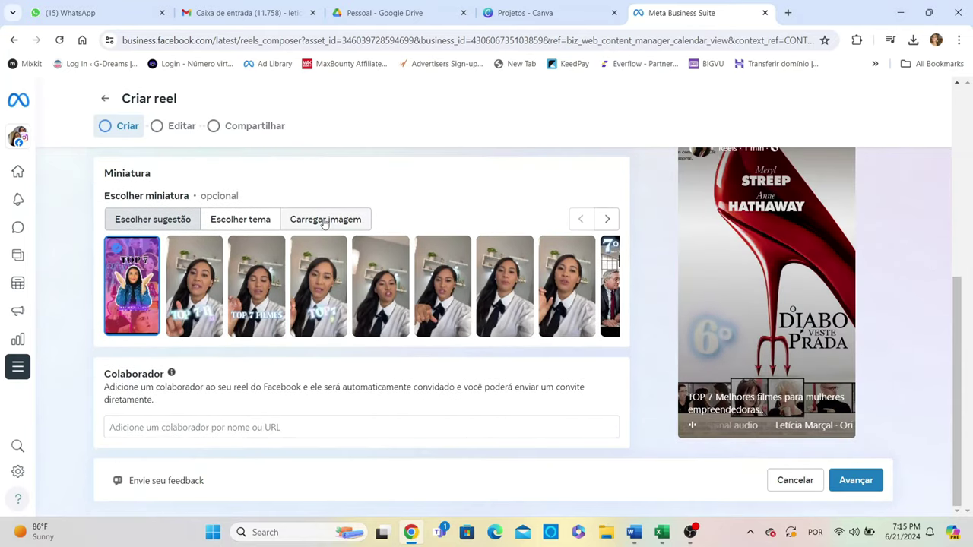
click(325, 219)
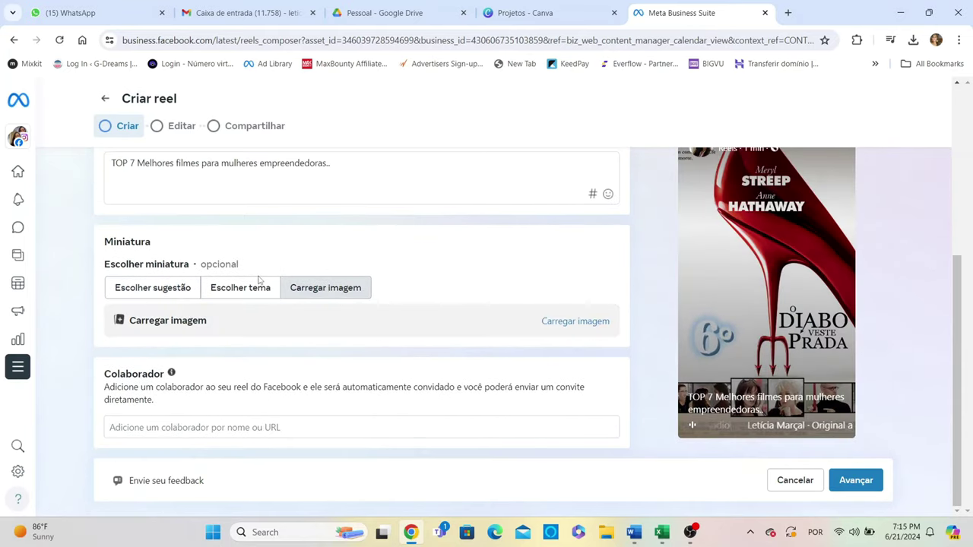
click(570, 322)
click(731, 495)
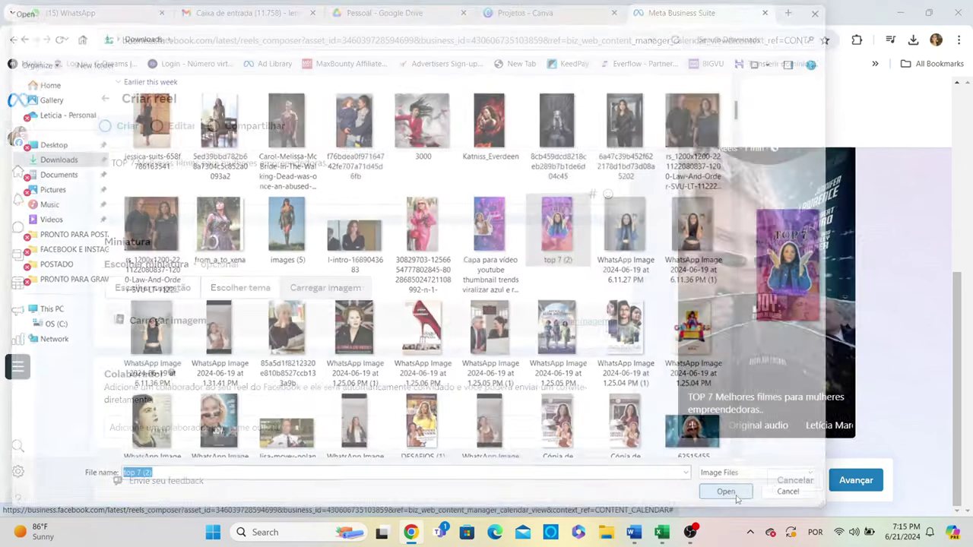
scroll(120, 326, down, 2)
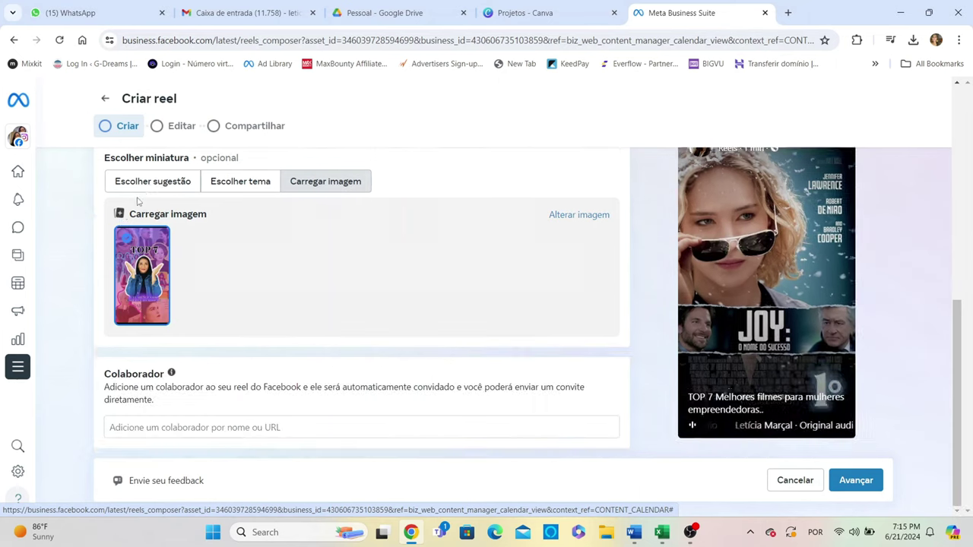
click(165, 427)
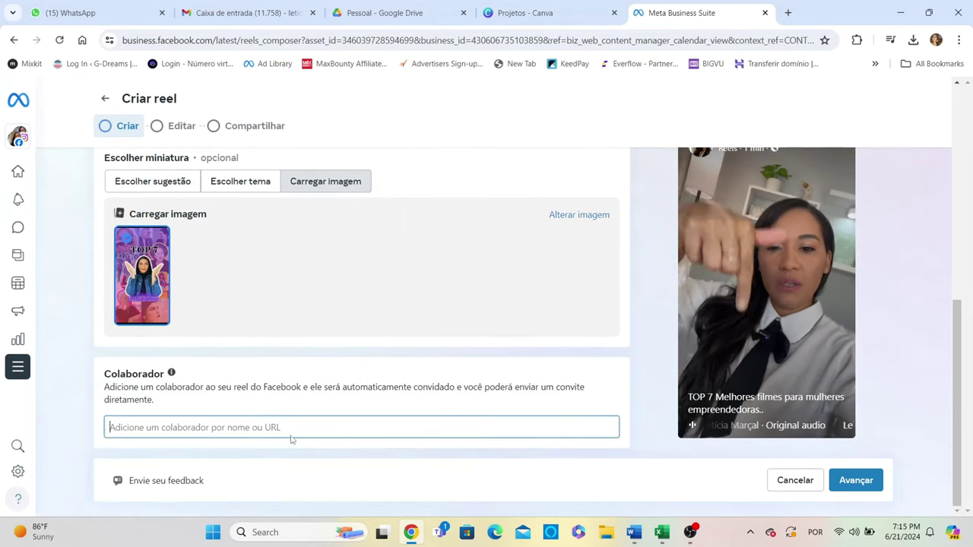
click(856, 480)
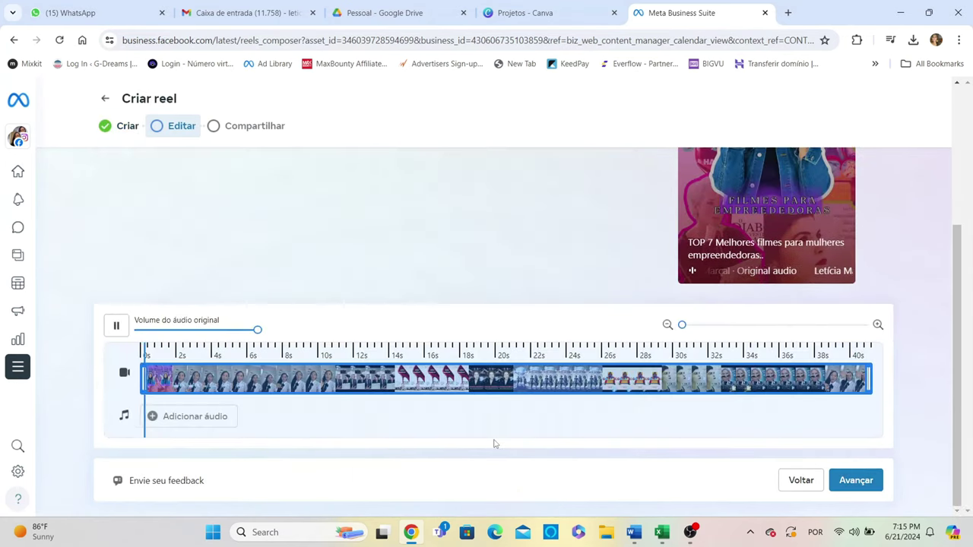
Add the track "It's A Vibe" to the reel at a very low music volume and continue to the sharing stage
scroll(197, 242, up, 1)
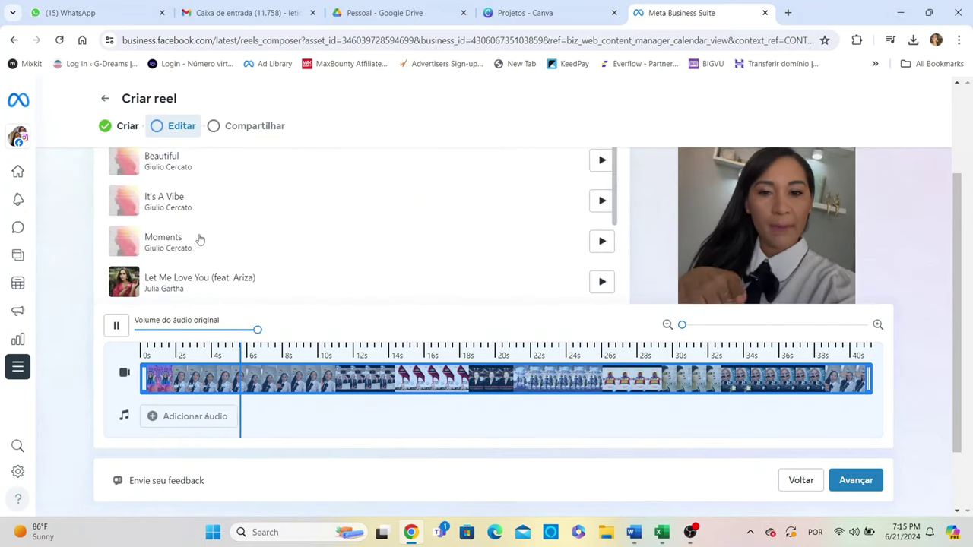
click(216, 202)
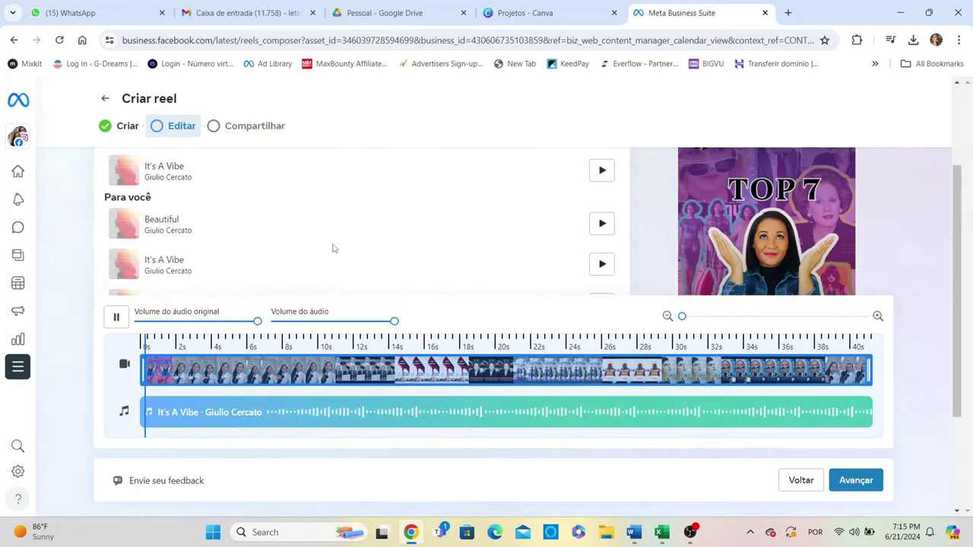
scroll(817, 228, up, 1)
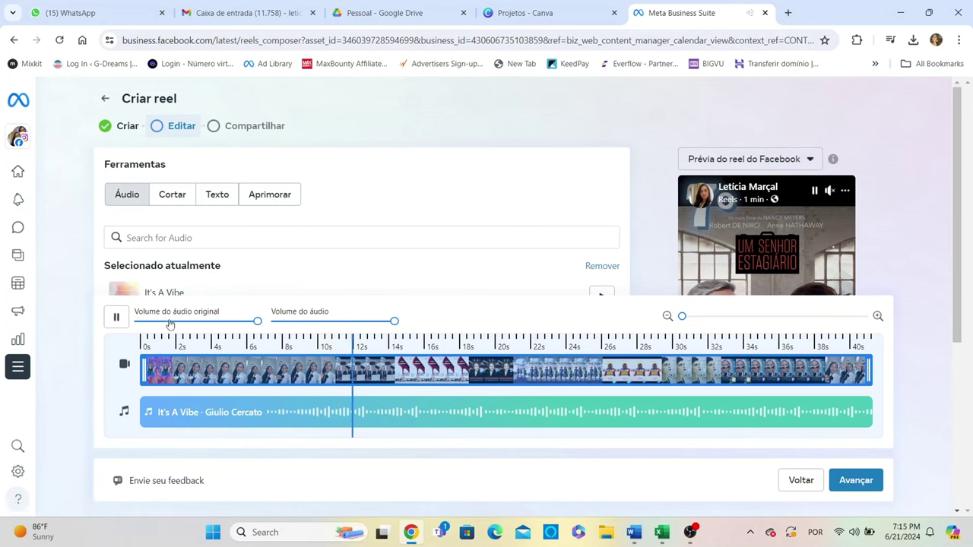
click(281, 322)
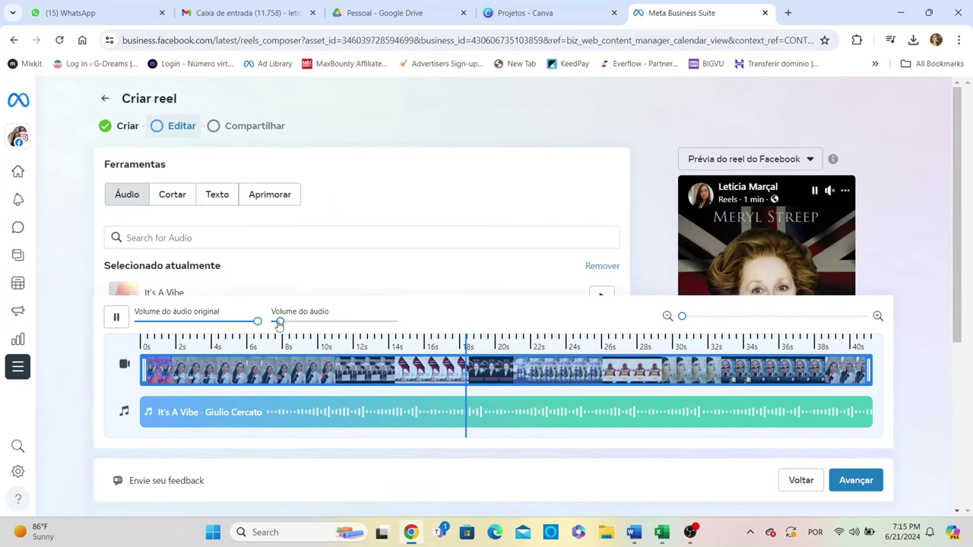
click(829, 191)
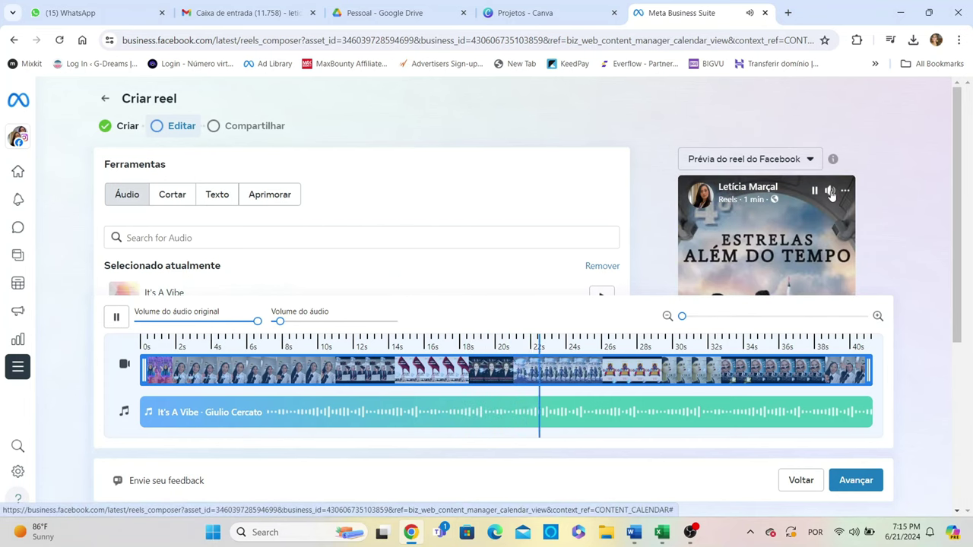
click(830, 192)
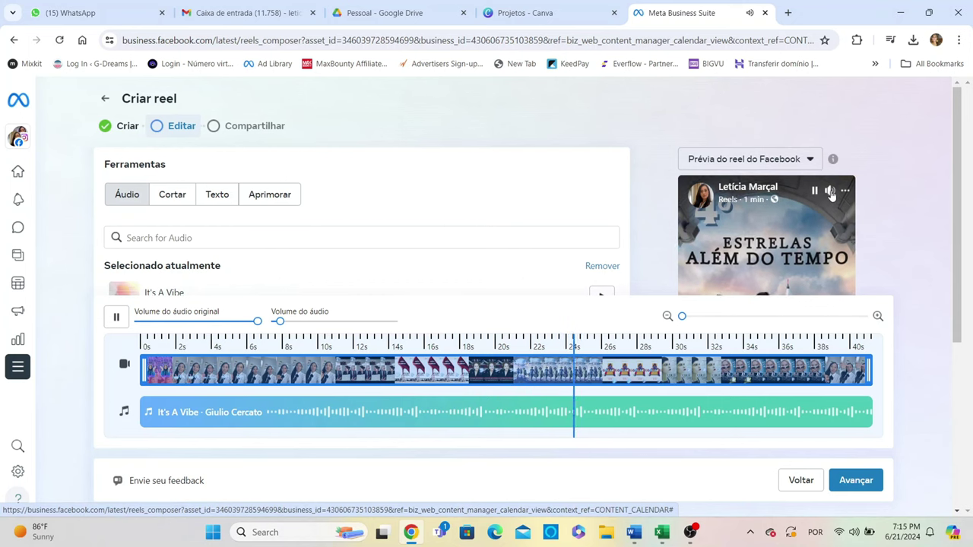
click(844, 482)
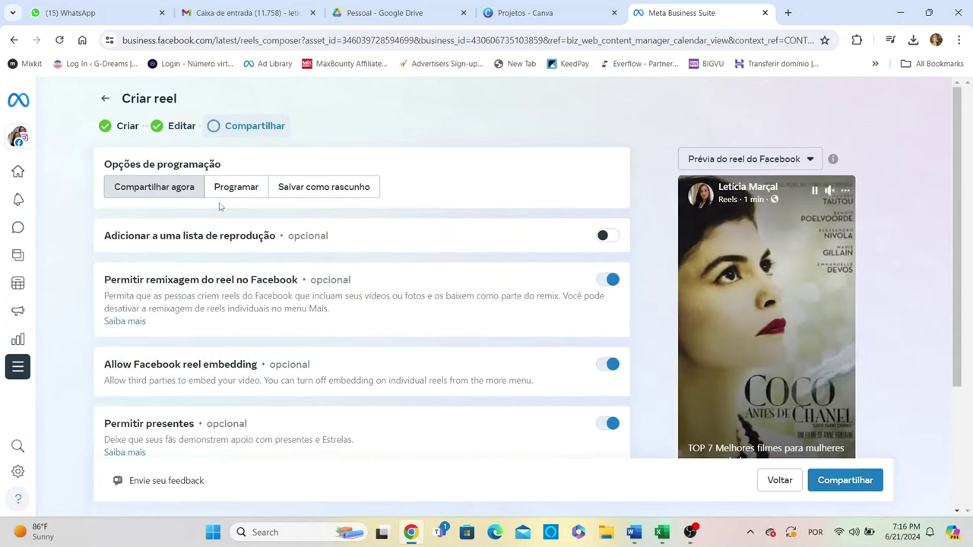
Schedule the reel on Facebook and Instagram for 16 July 2024 at 18:00
scroll(286, 335, down, 2)
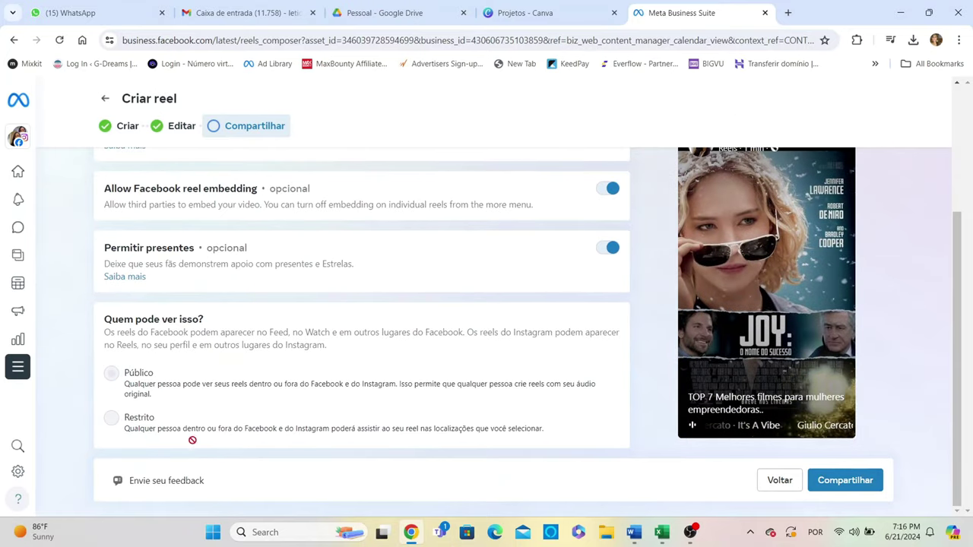
scroll(382, 394, up, 2)
scroll(381, 394, up, 1)
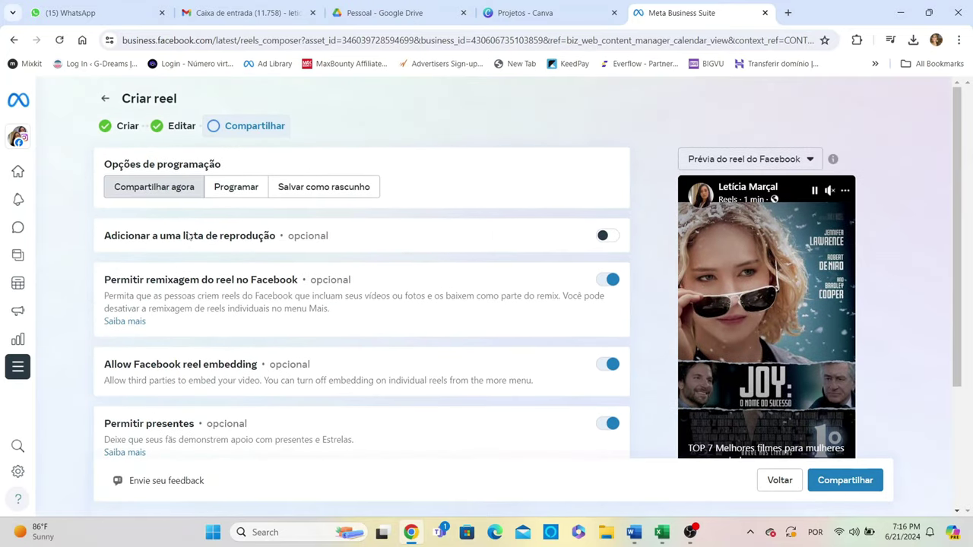
click(251, 191)
click(190, 255)
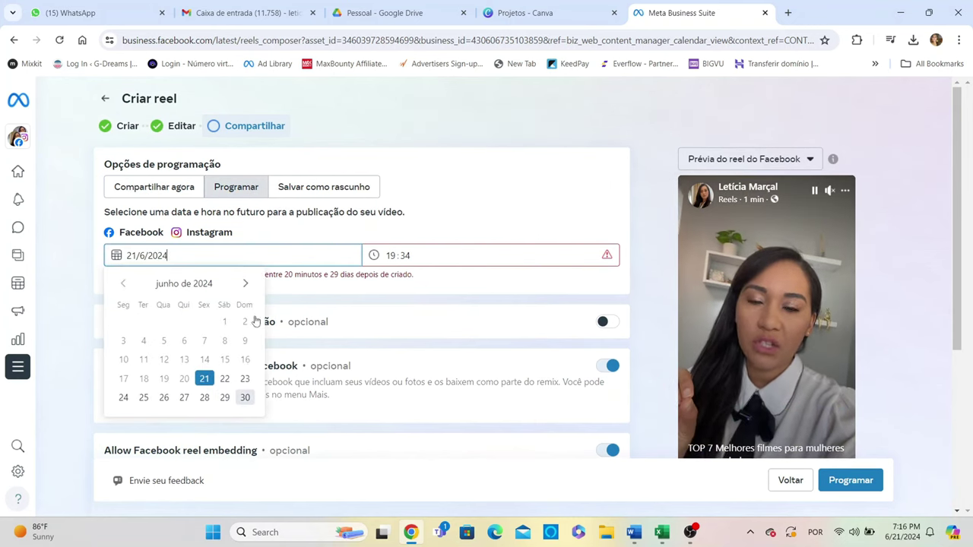
click(484, 256)
text(1800)
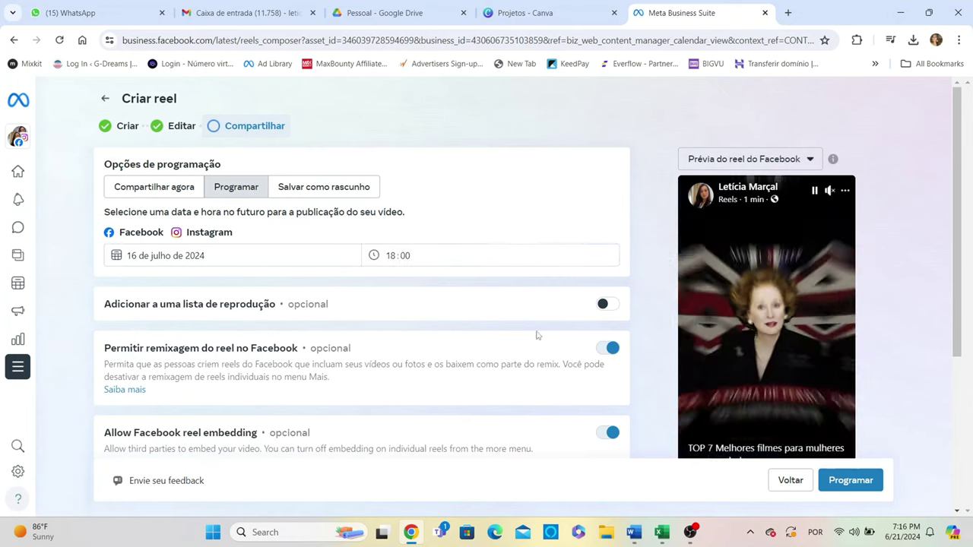
click(850, 481)
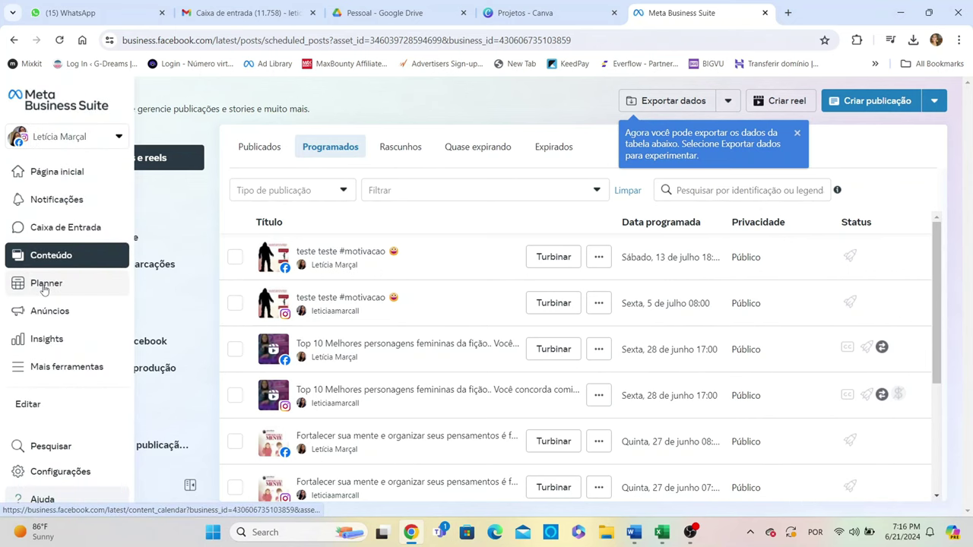
Open the Planner and review the content scheduled for the week of 23 to 29 June 2024
click(44, 286)
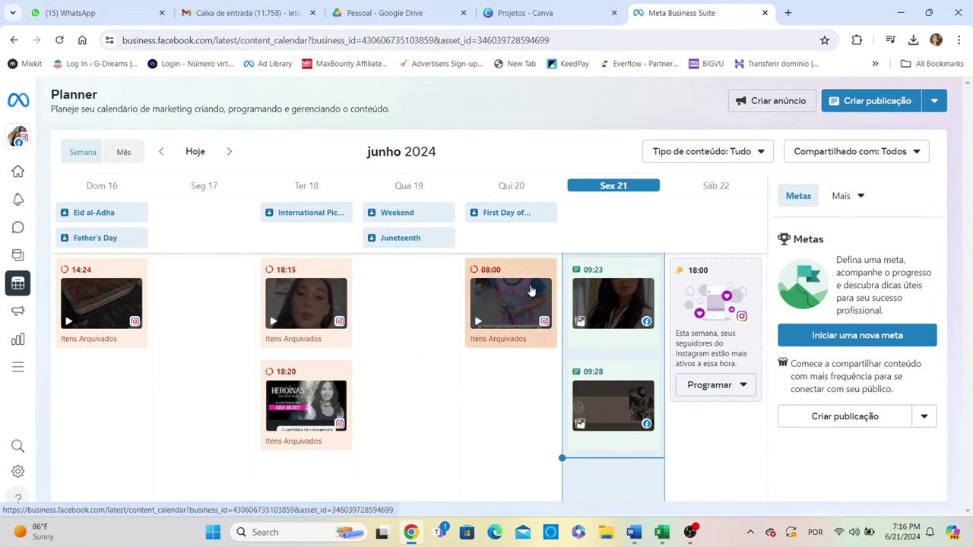
click(229, 153)
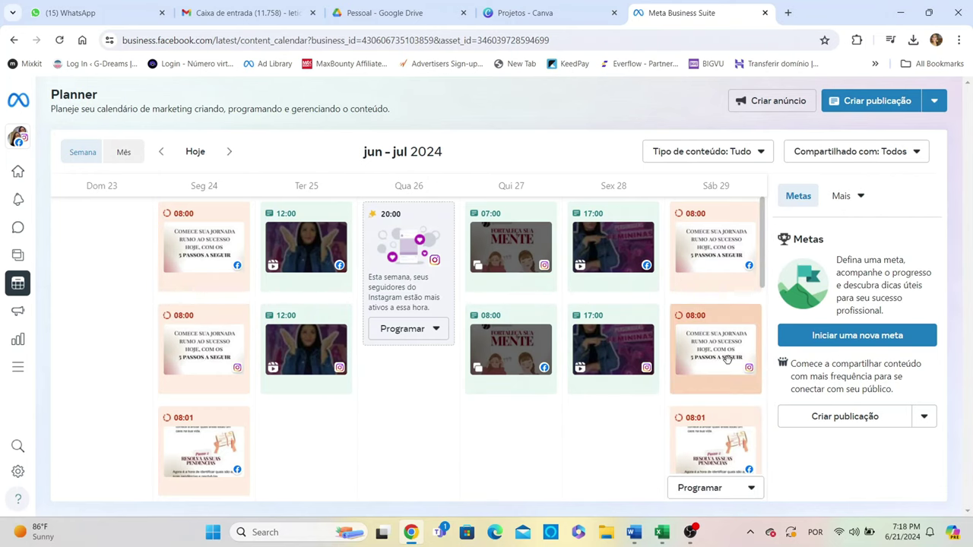
mouse_move(727, 358)
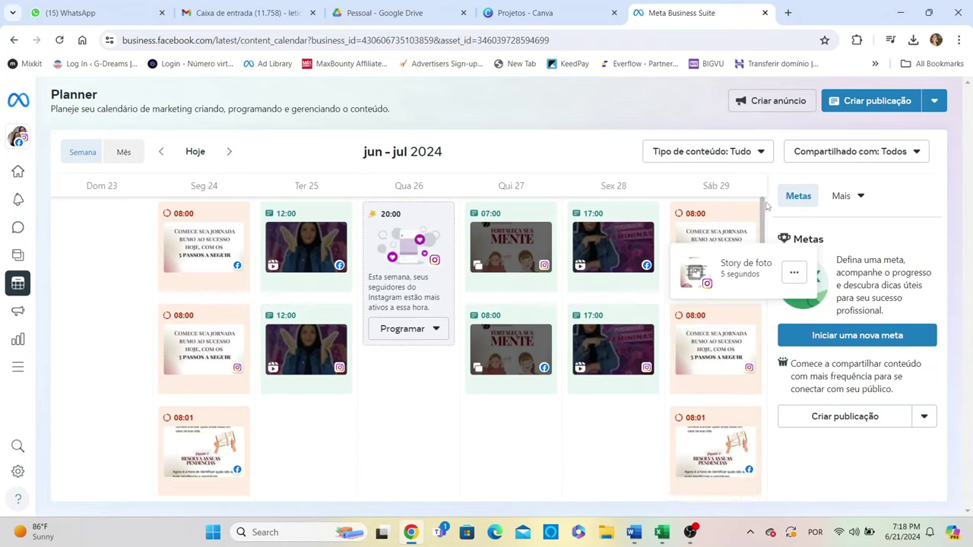